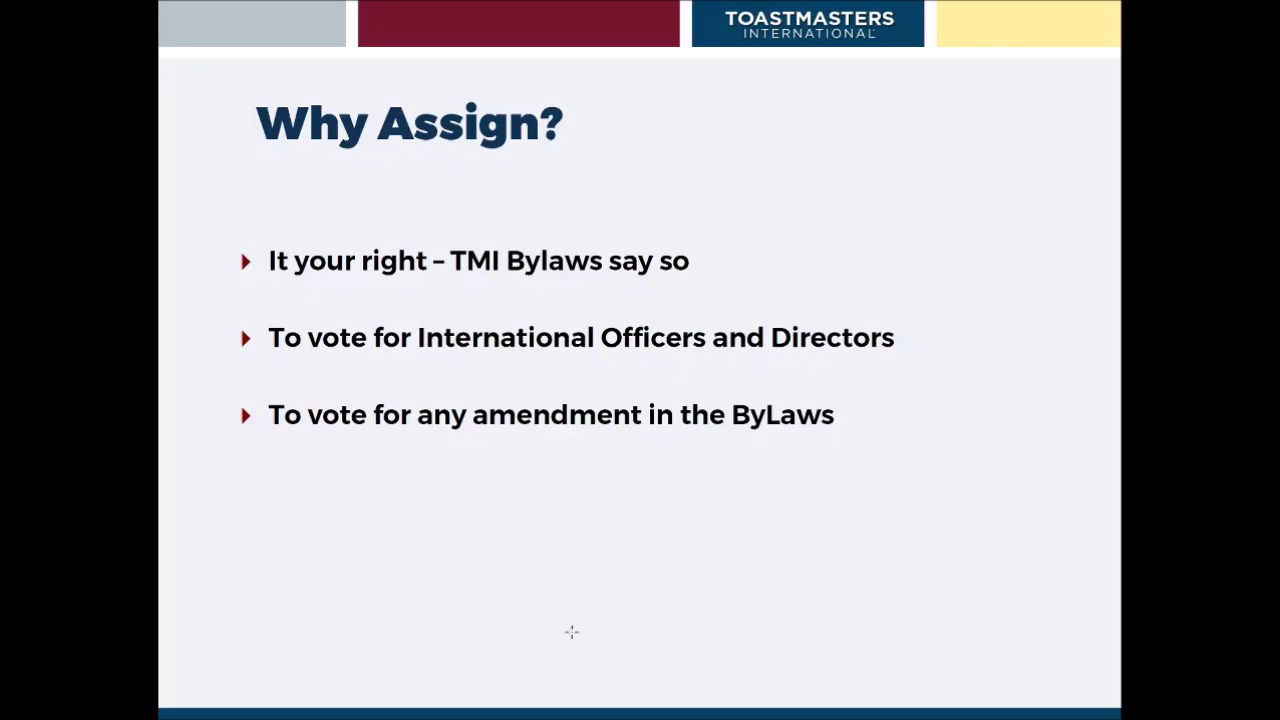
Advance the slideshow from Why Assign? to the Who Can Assign? slide.
key("Right")
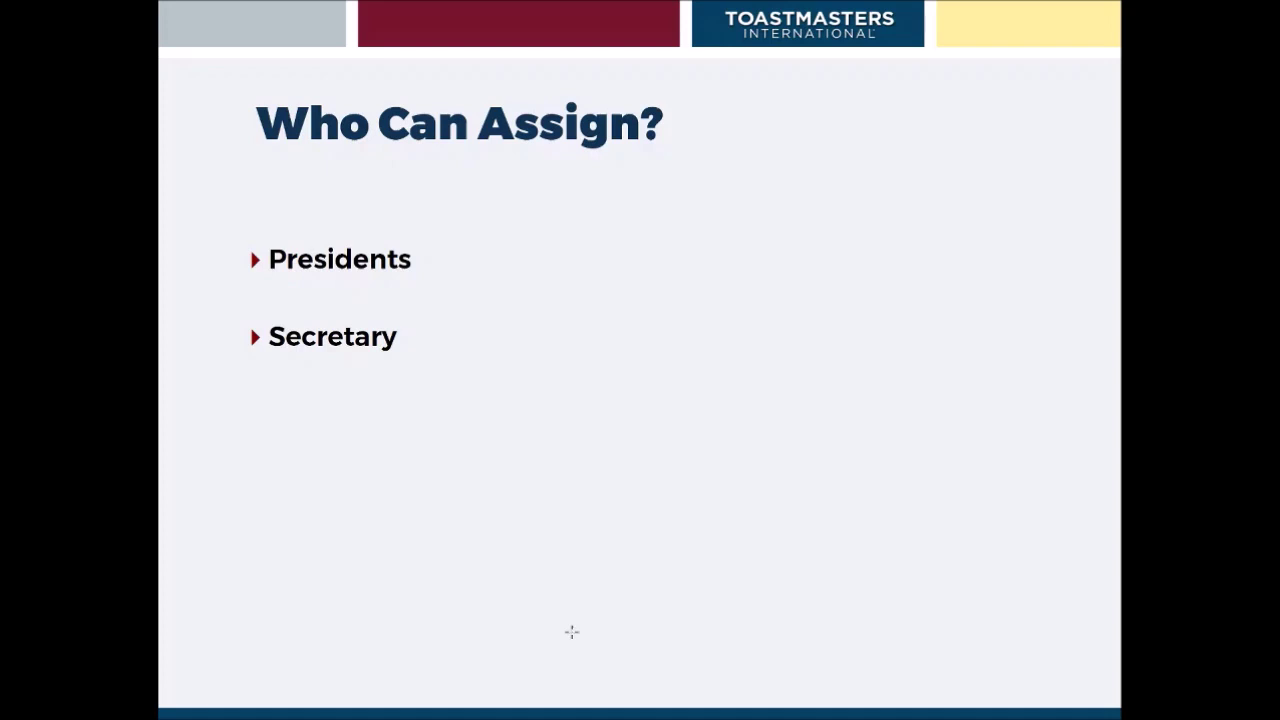
Step through To Whom? and Our Aim? to the closing proxy slide, then switch to Chrome.
key("Right")
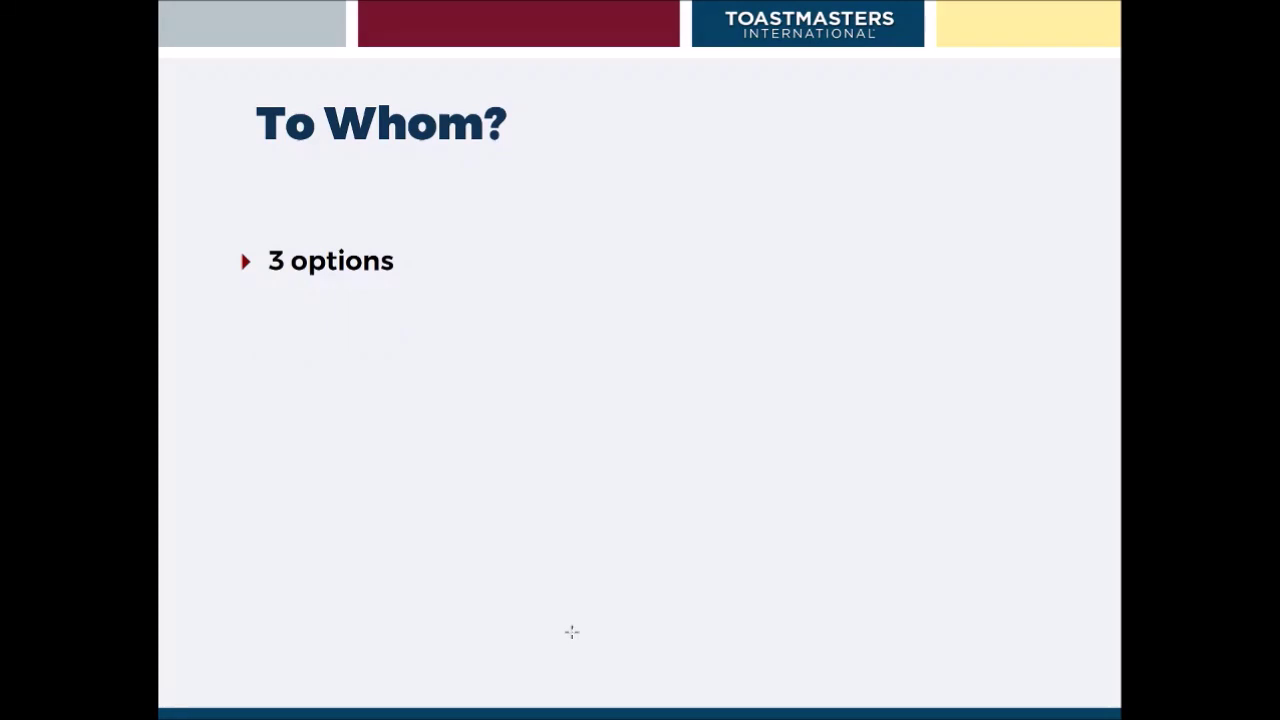
key("Right")
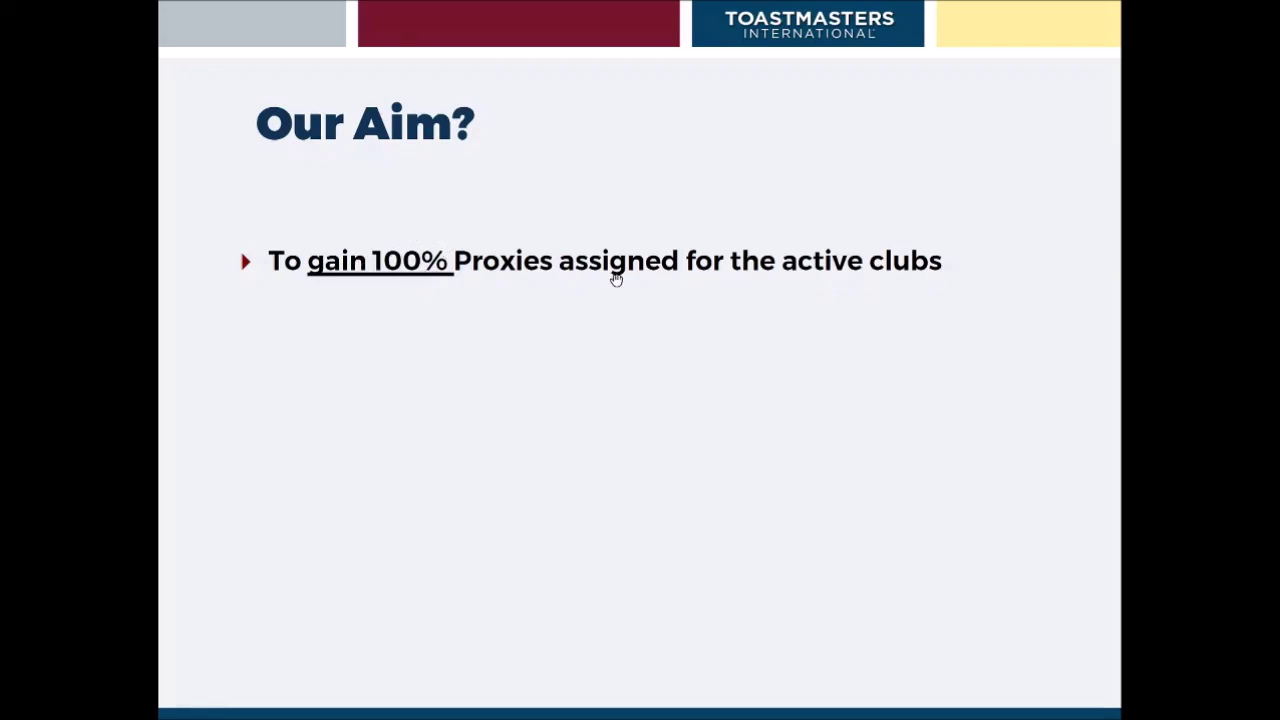
left_click(786, 327)
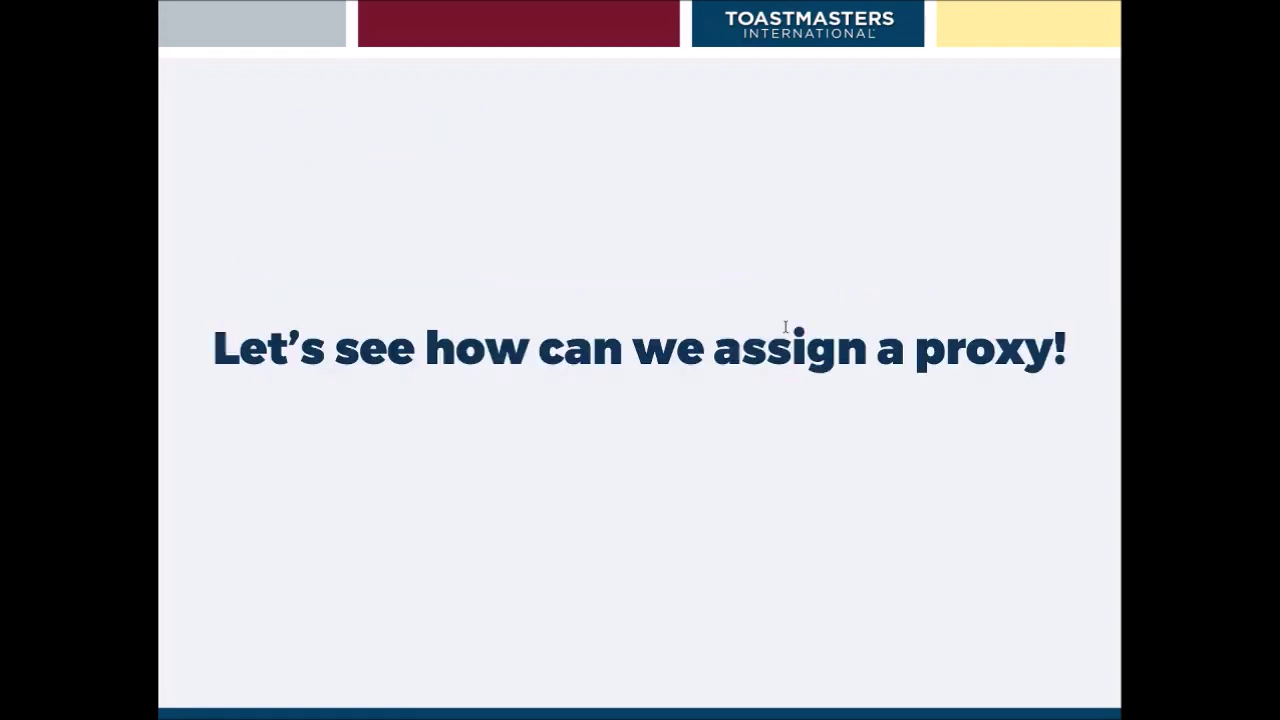
key("alt+Tab")
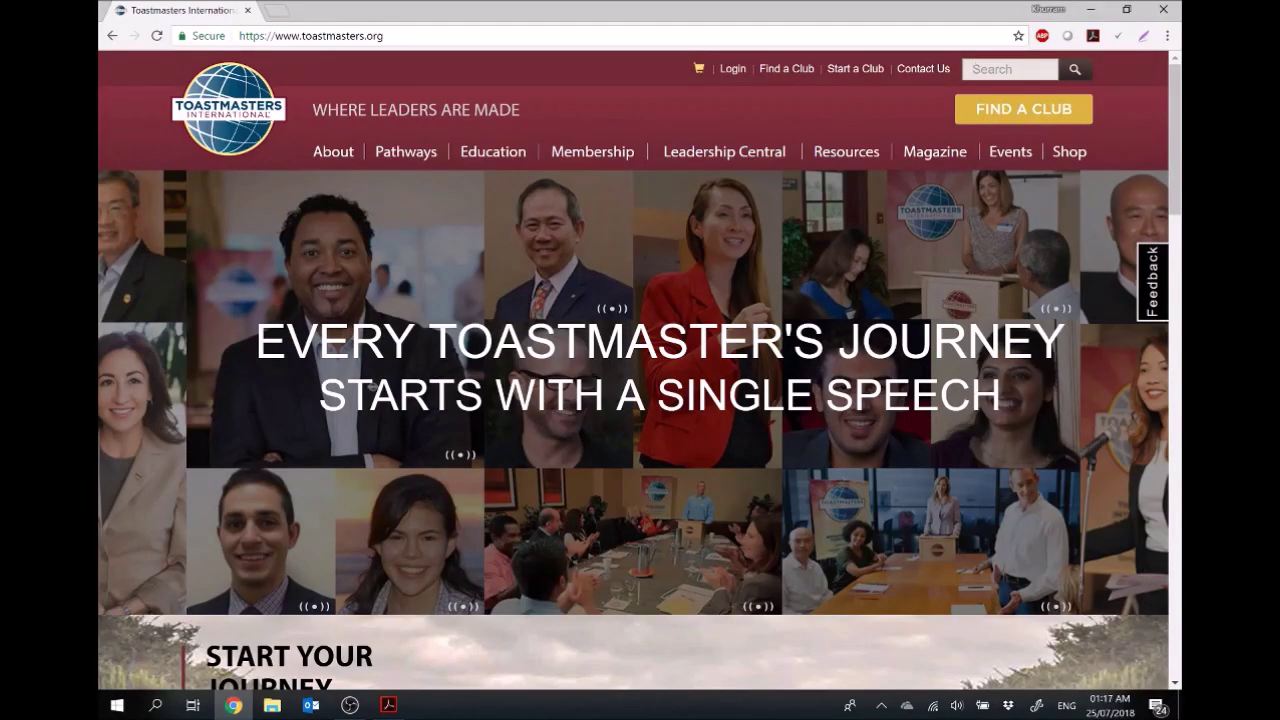
Log in to the member account with the saved username and the account password.
left_click(737, 70)
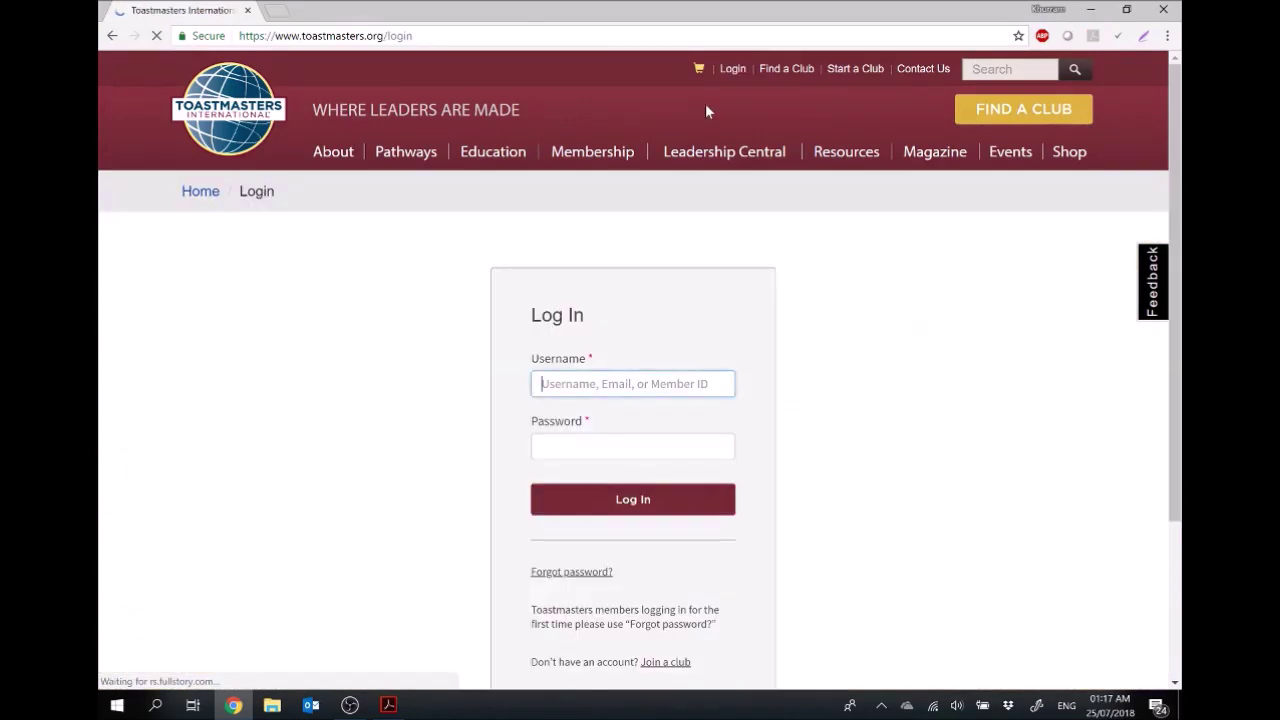
type("P")
key("Down")
key("Tab")
type("*******")
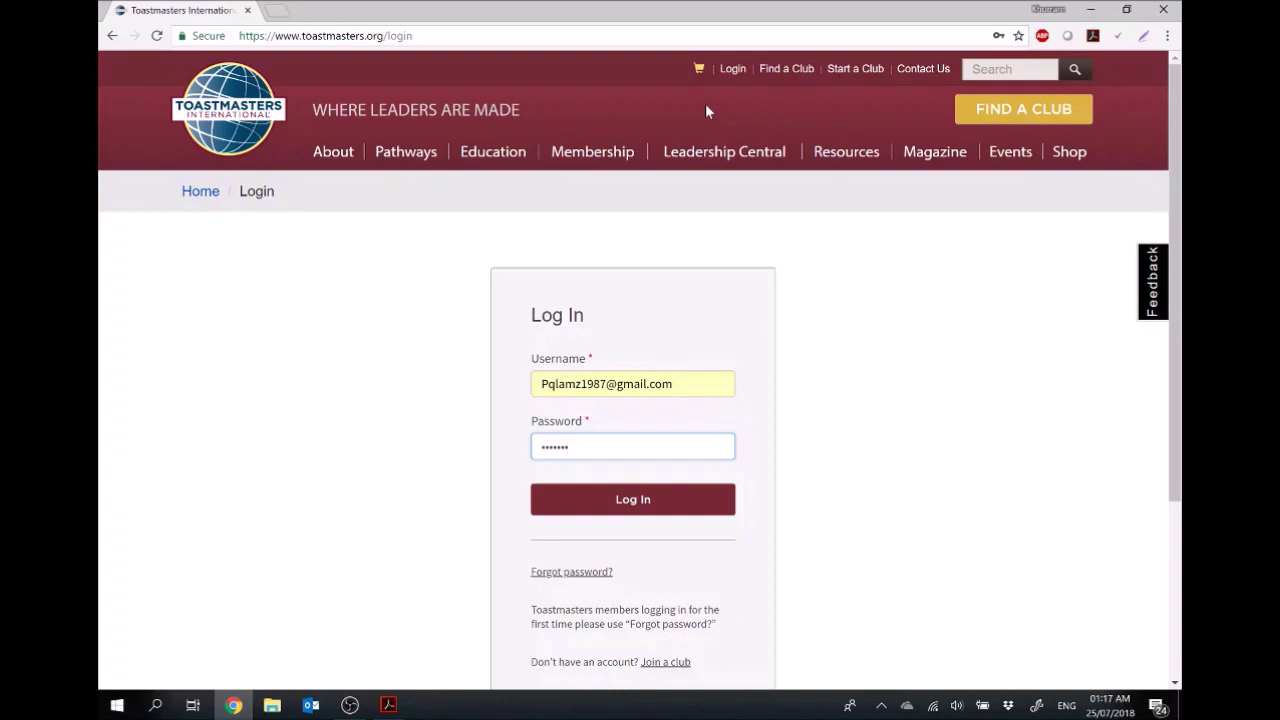
type("**")
key("Return")
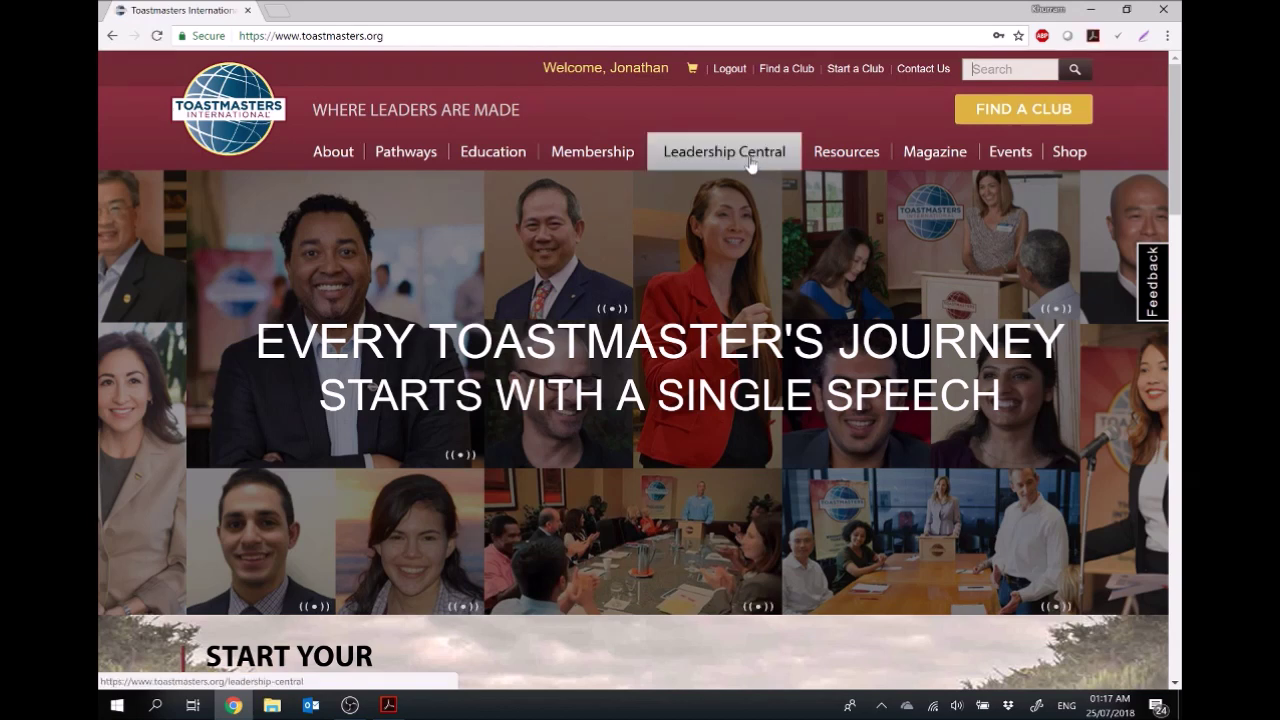
mouse_move(757, 168)
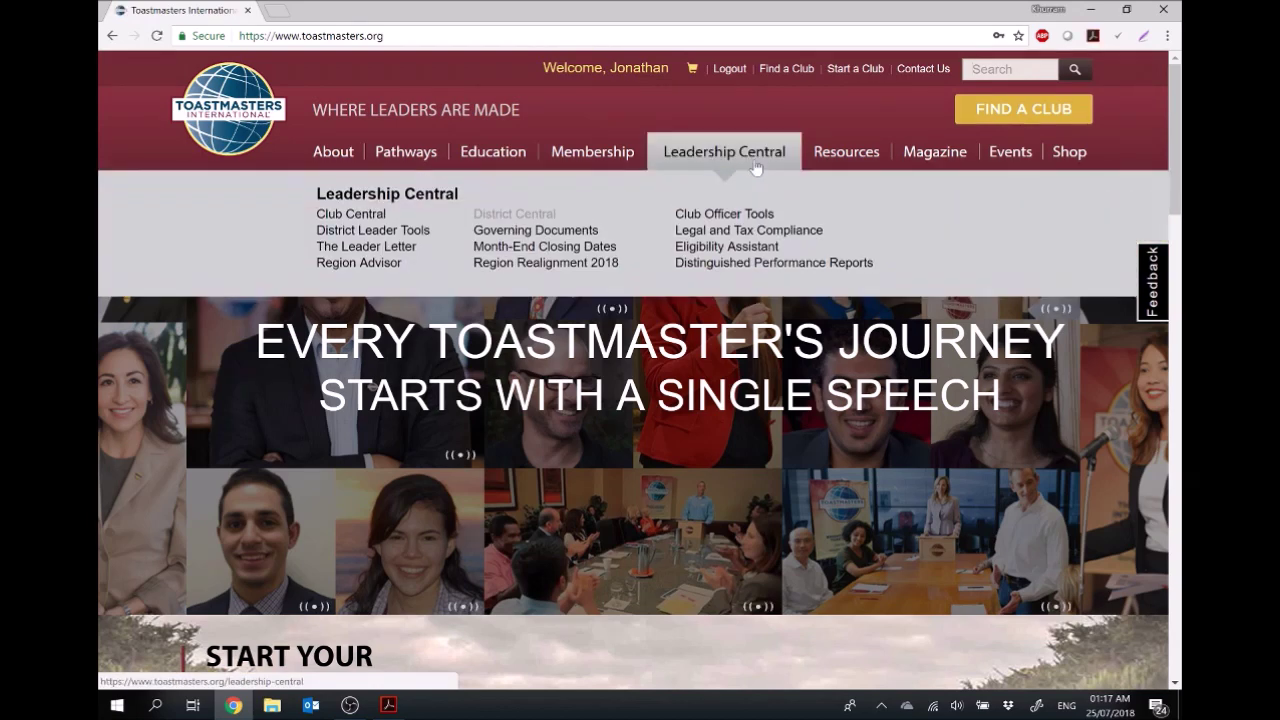
Open Club Central, then Club Proxy under Club Administration.
left_click(366, 220)
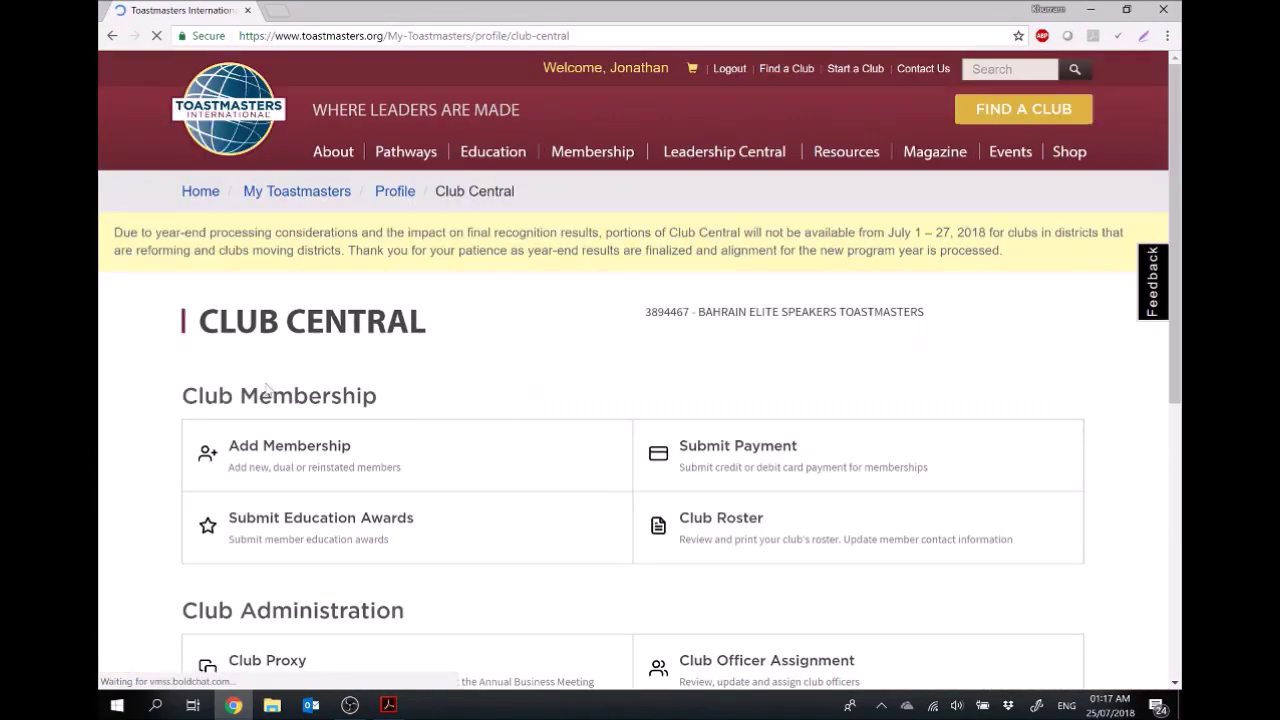
scroll(166, 414, "down", 1)
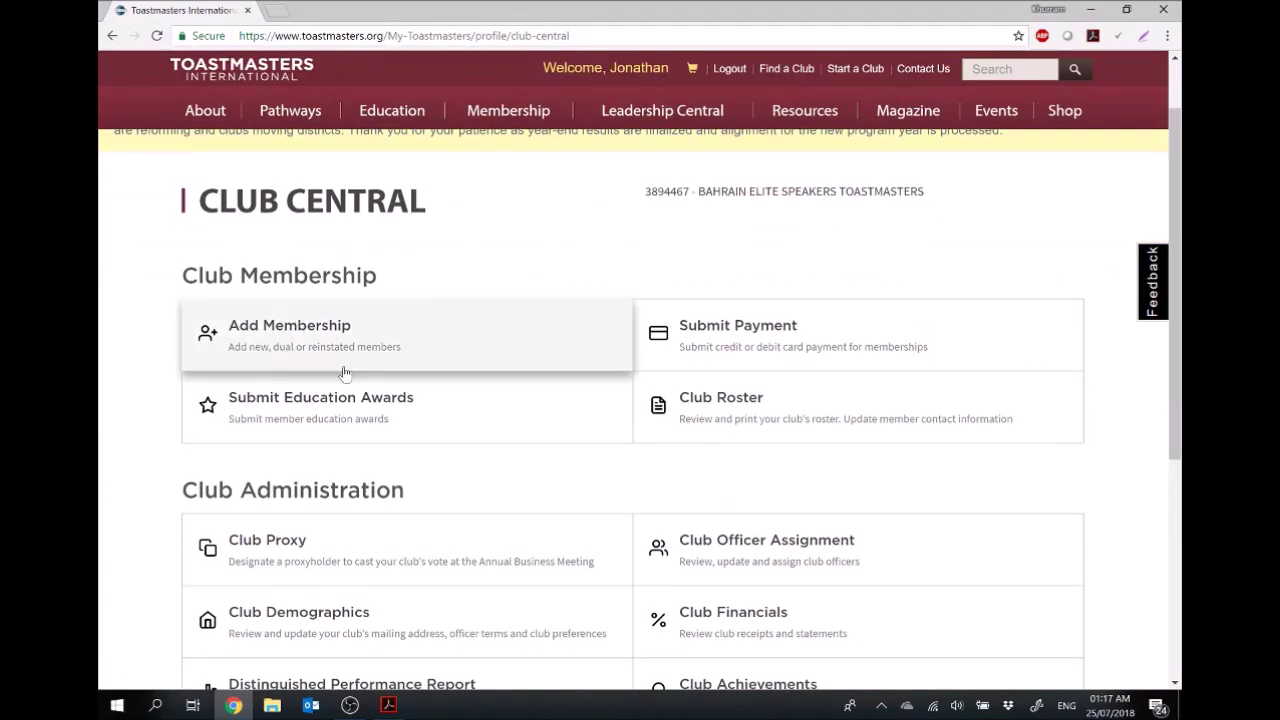
scroll(155, 440, "down", 1)
scroll(155, 440, "down", 1)
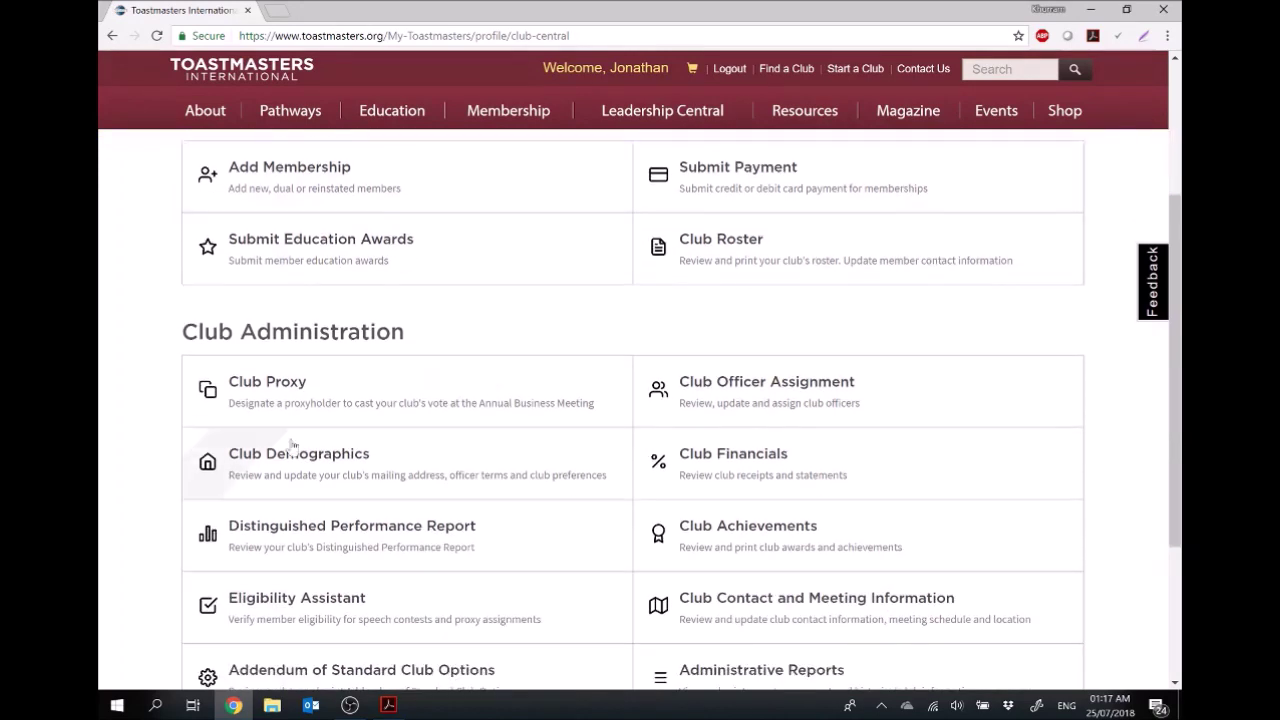
left_click(255, 390)
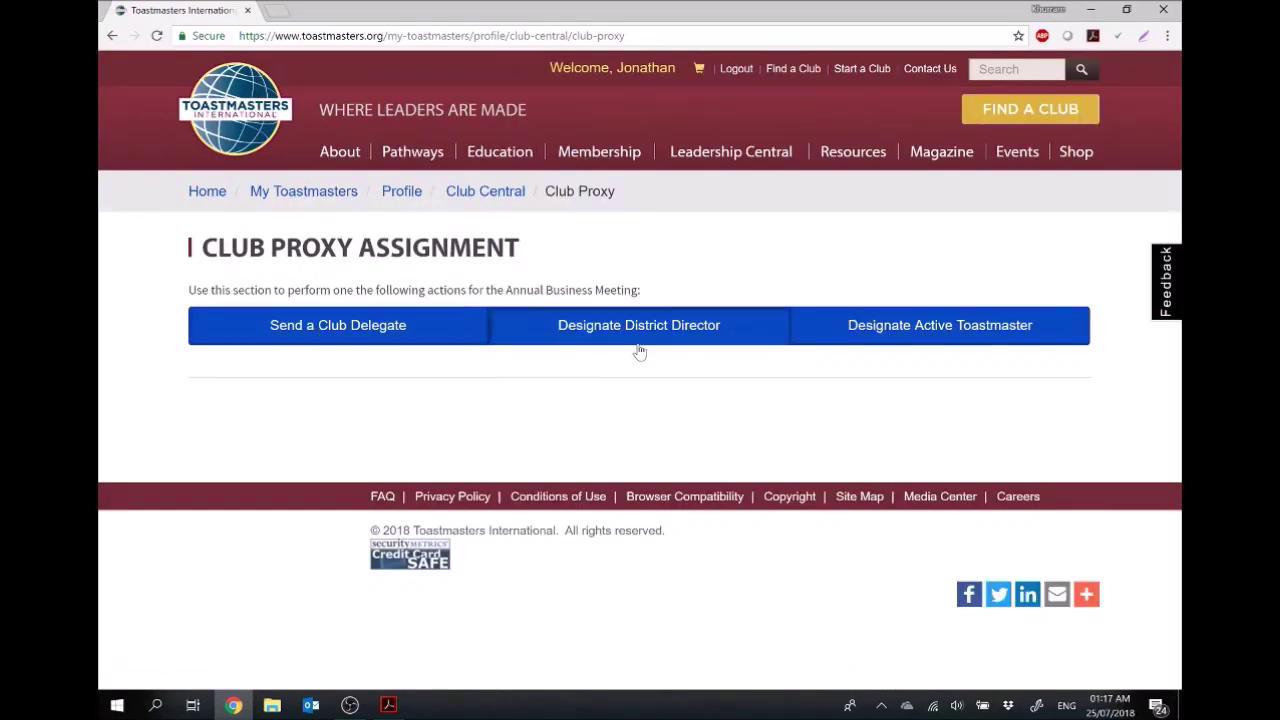
Show the Send a Club Delegate form and scroll to its delegate fields.
left_click(450, 340)
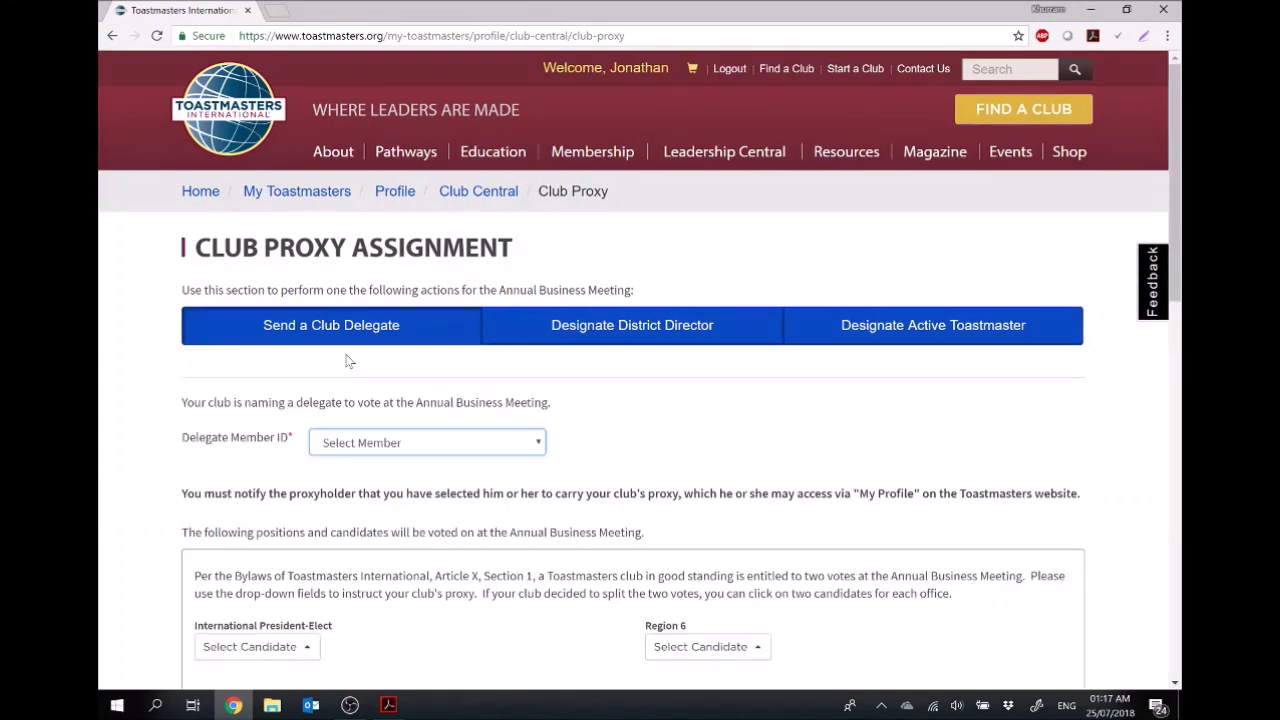
scroll(350, 365, "down", 1)
scroll(300, 355, "down", 2)
left_click_drag(189, 317, 286, 317)
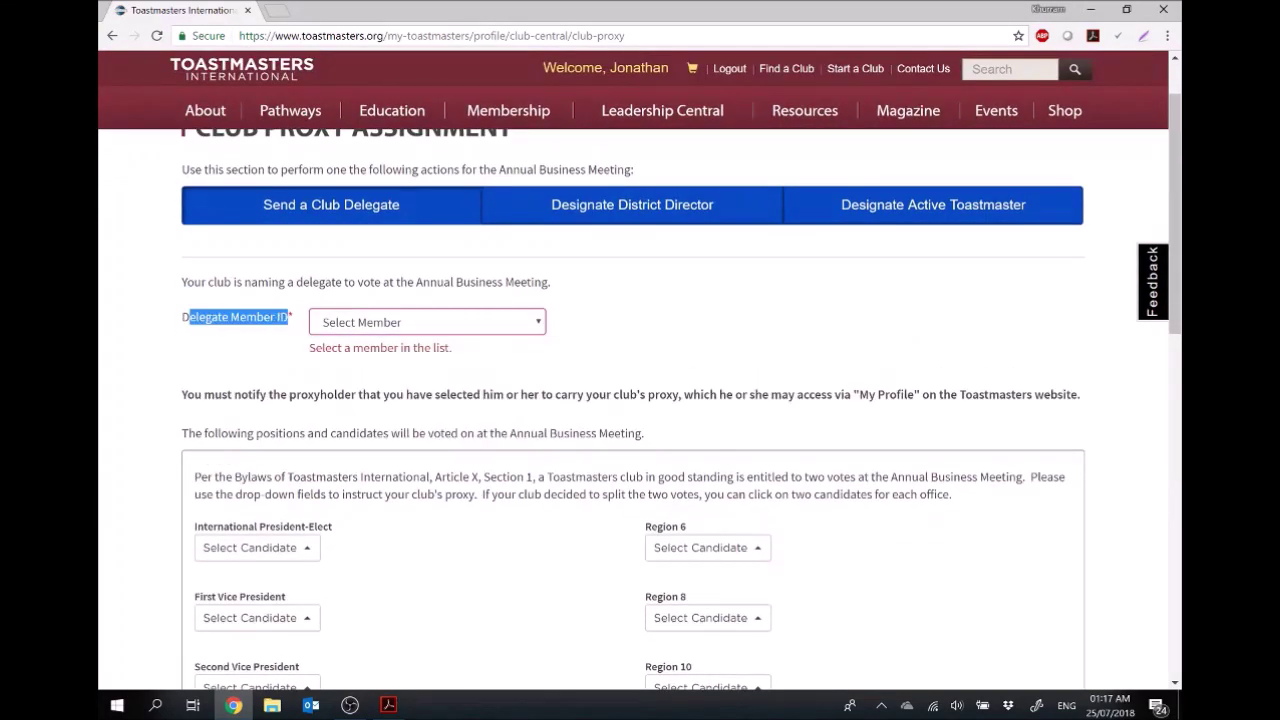
Browse the Delegate Member ID list, close it unchosen, and scroll to the candidate fields.
left_click(366, 323)
scroll(390, 450, "down", 5)
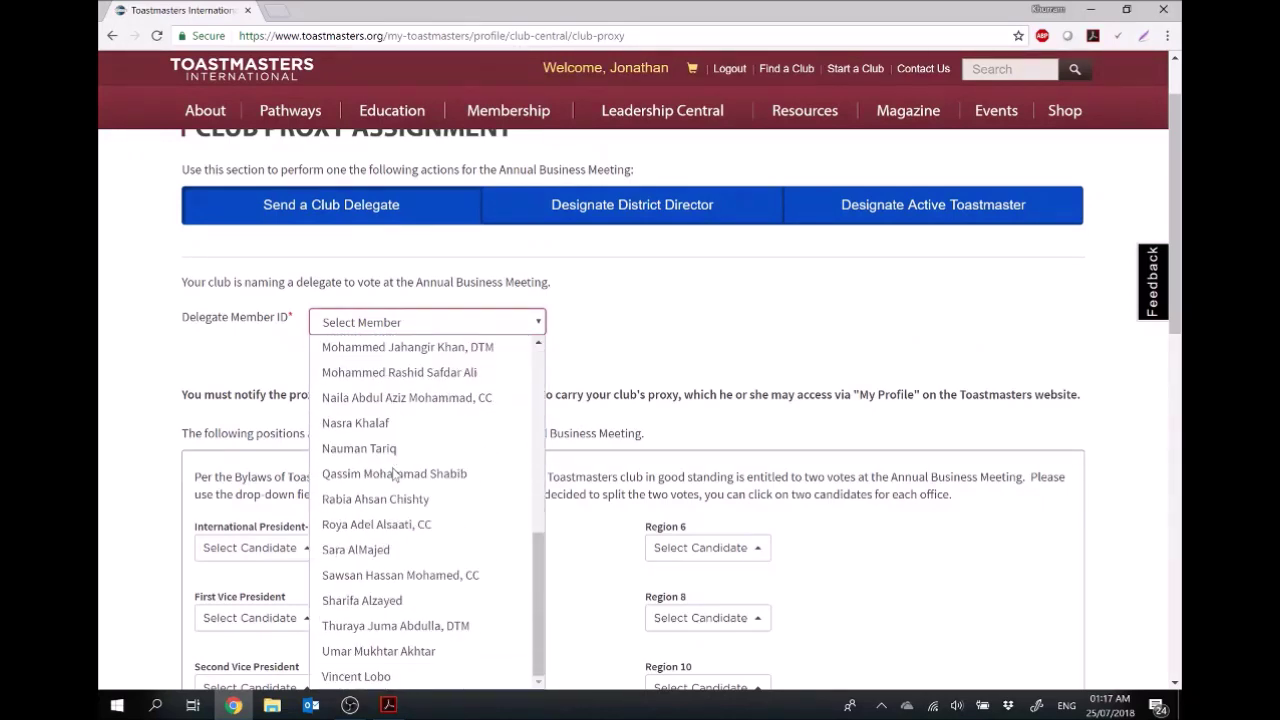
scroll(395, 475, "up", 5)
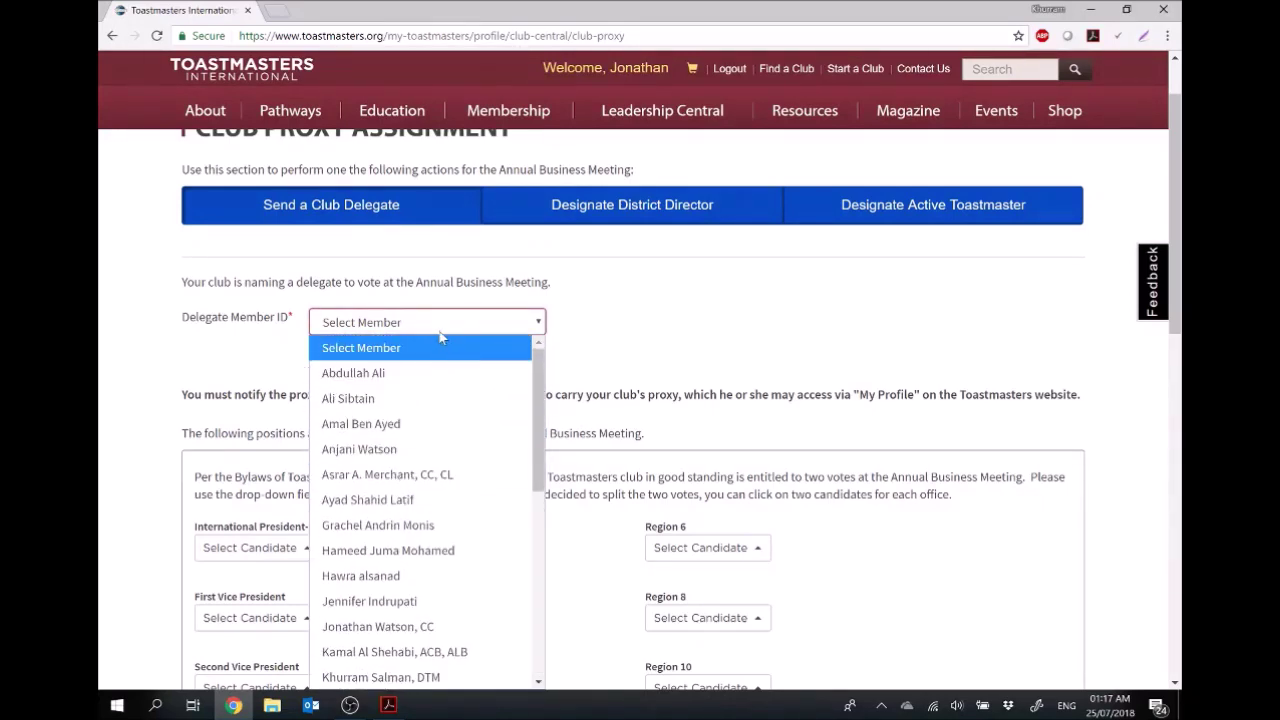
left_click(621, 320)
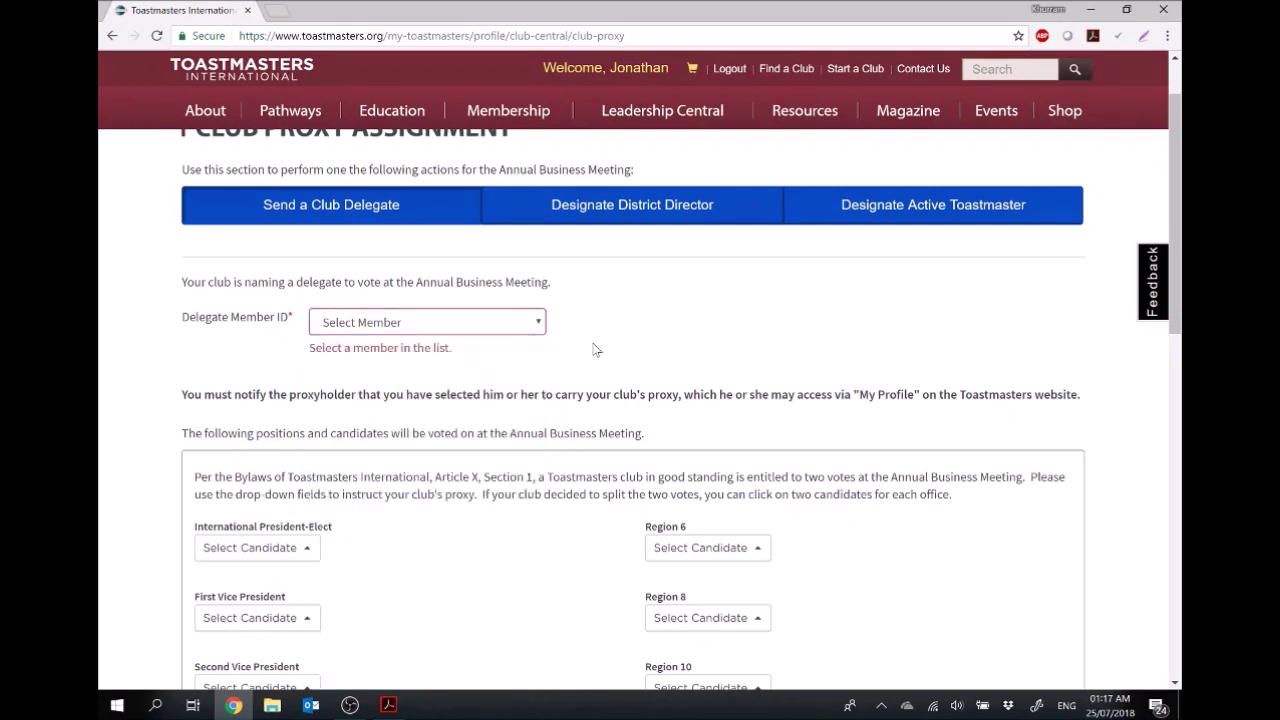
scroll(597, 348, "down", 2)
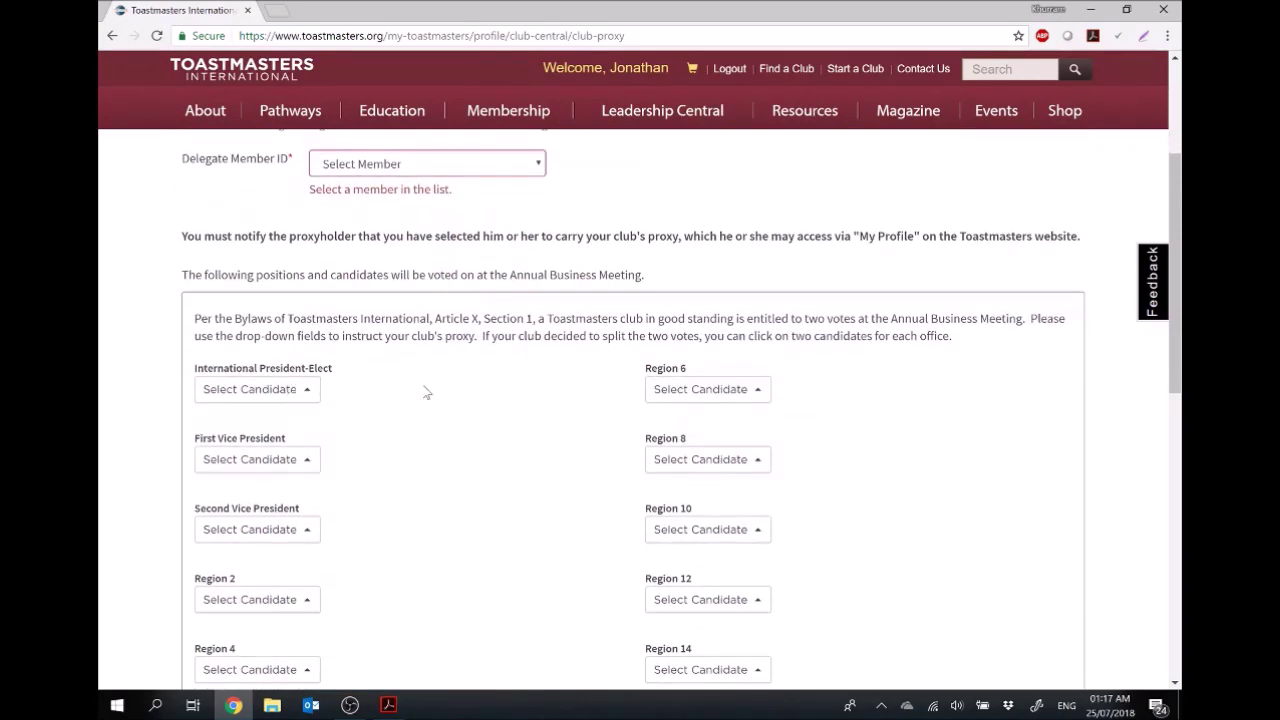
scroll(423, 393, "down", 1)
left_click(306, 311)
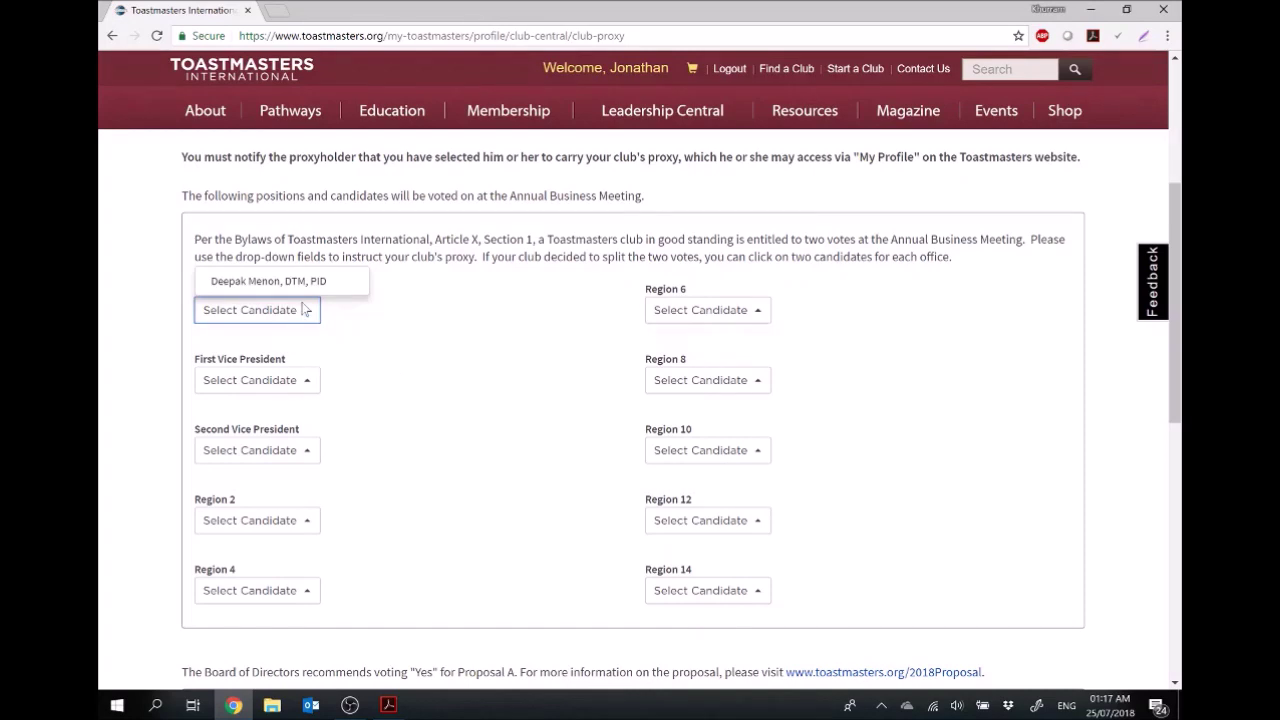
left_click(443, 363)
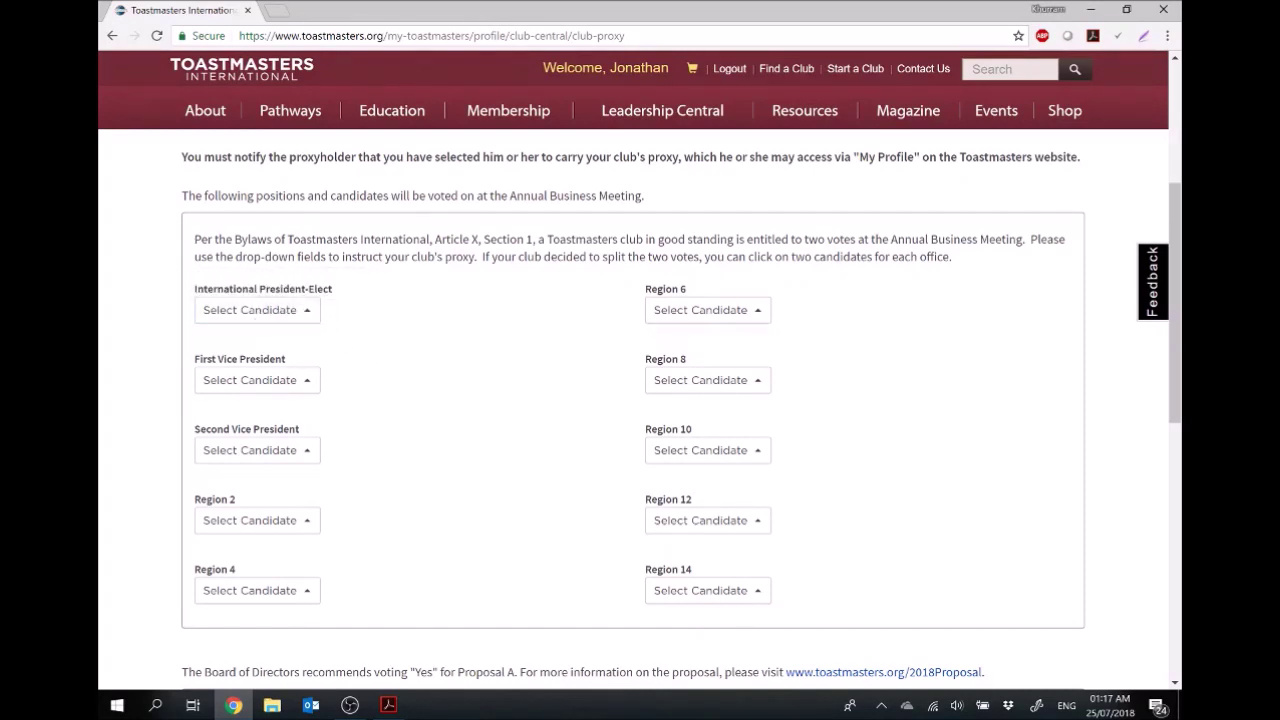
left_click(283, 390)
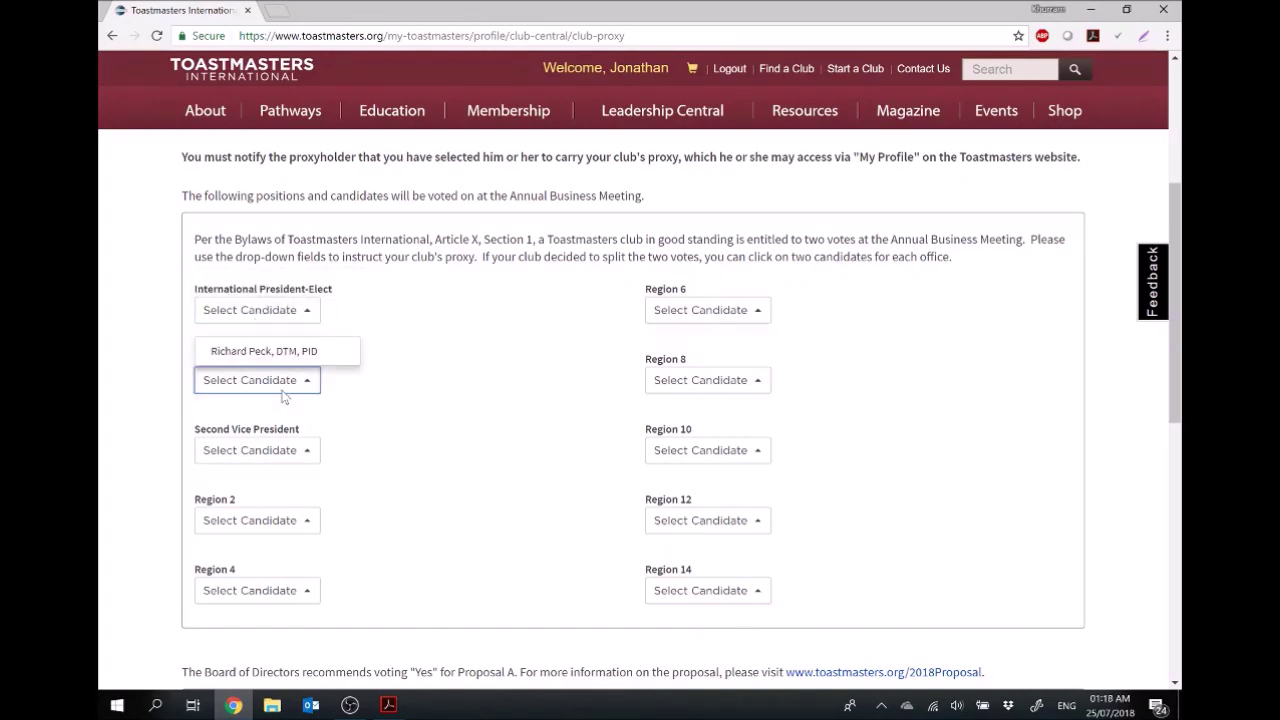
left_click(430, 385)
scroll(514, 369, "down", 1)
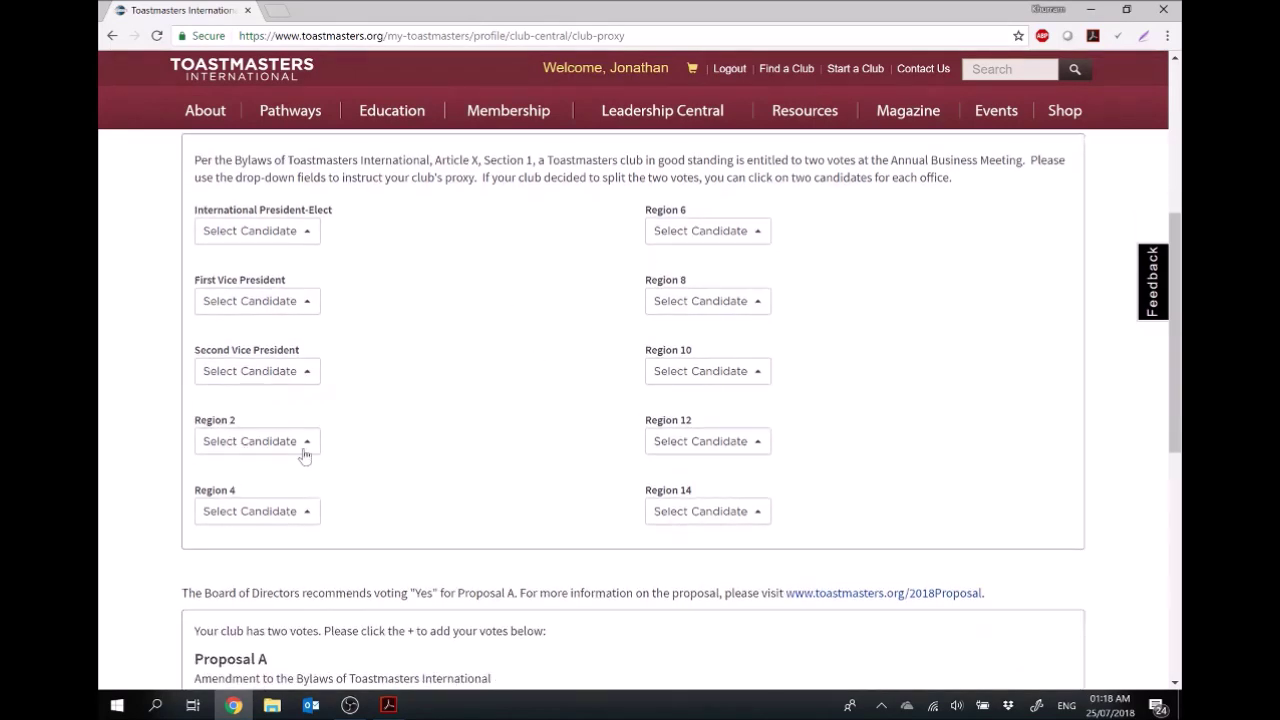
scroll(594, 437, "down", 4)
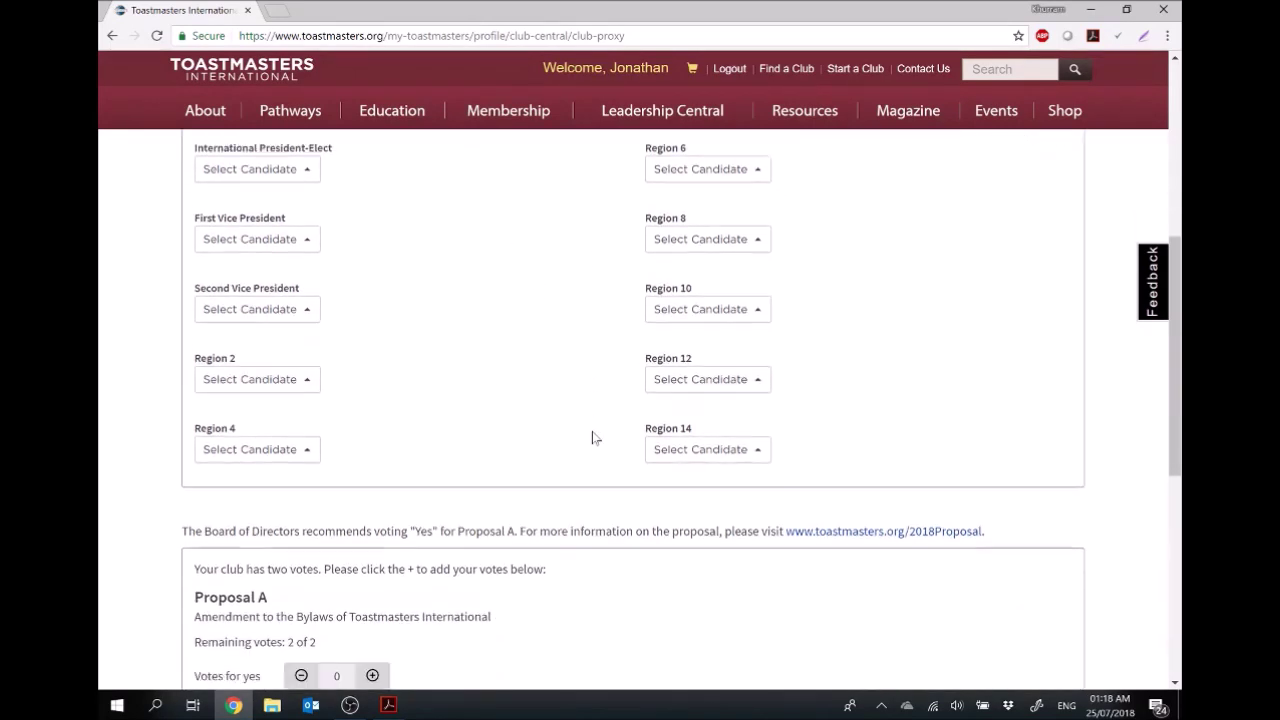
left_click_drag(194, 361, 486, 360)
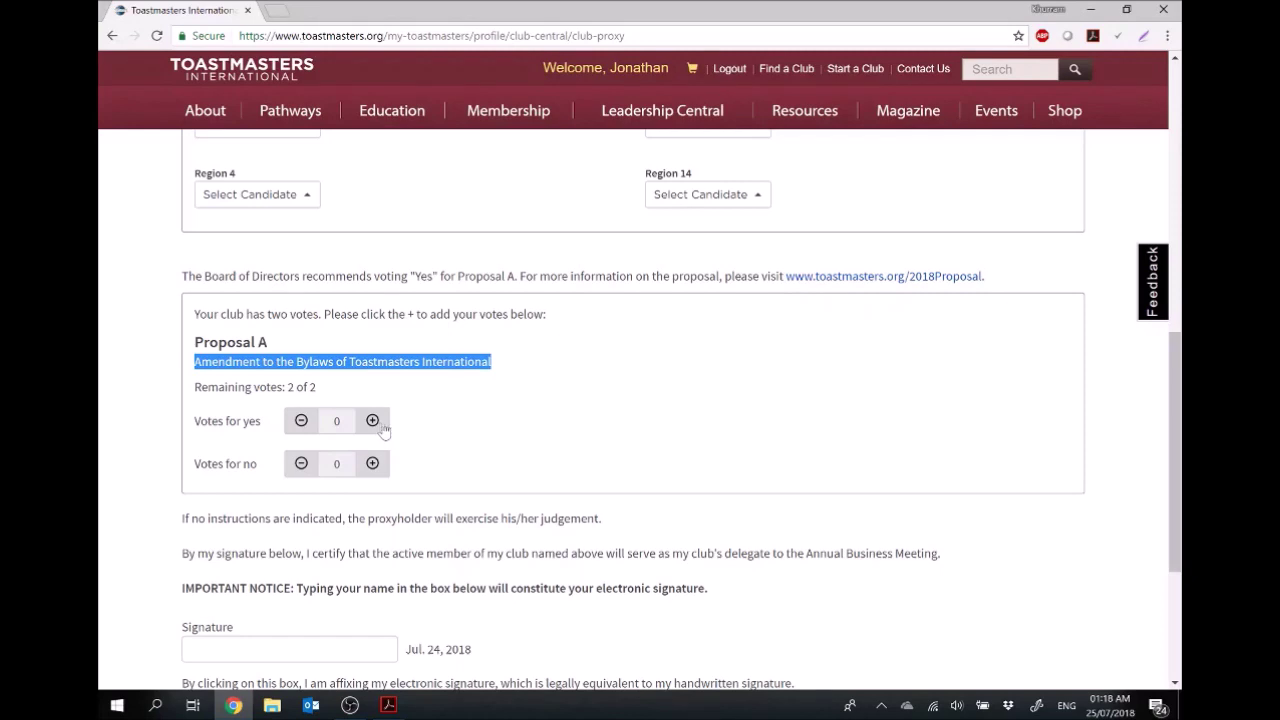
scroll(565, 425, "down", 2)
left_click(230, 490)
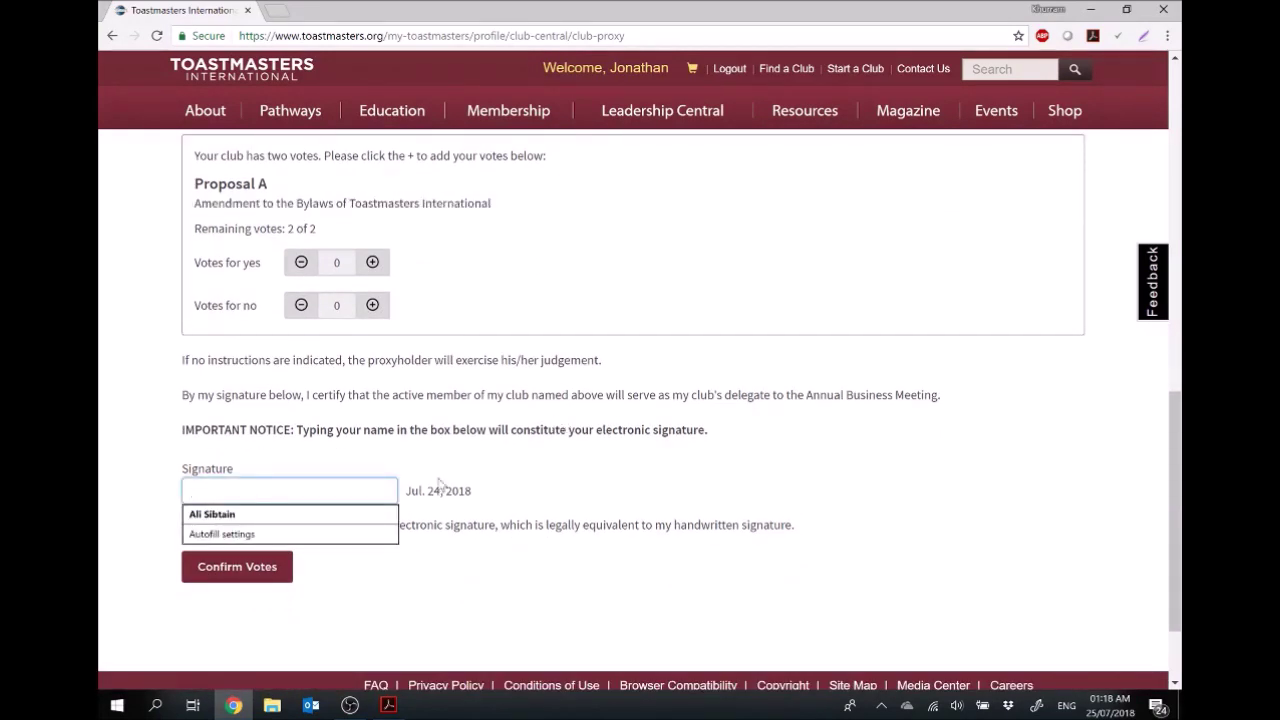
left_click(565, 475)
scroll(560, 476, "up", 2)
scroll(558, 480, "down", 1)
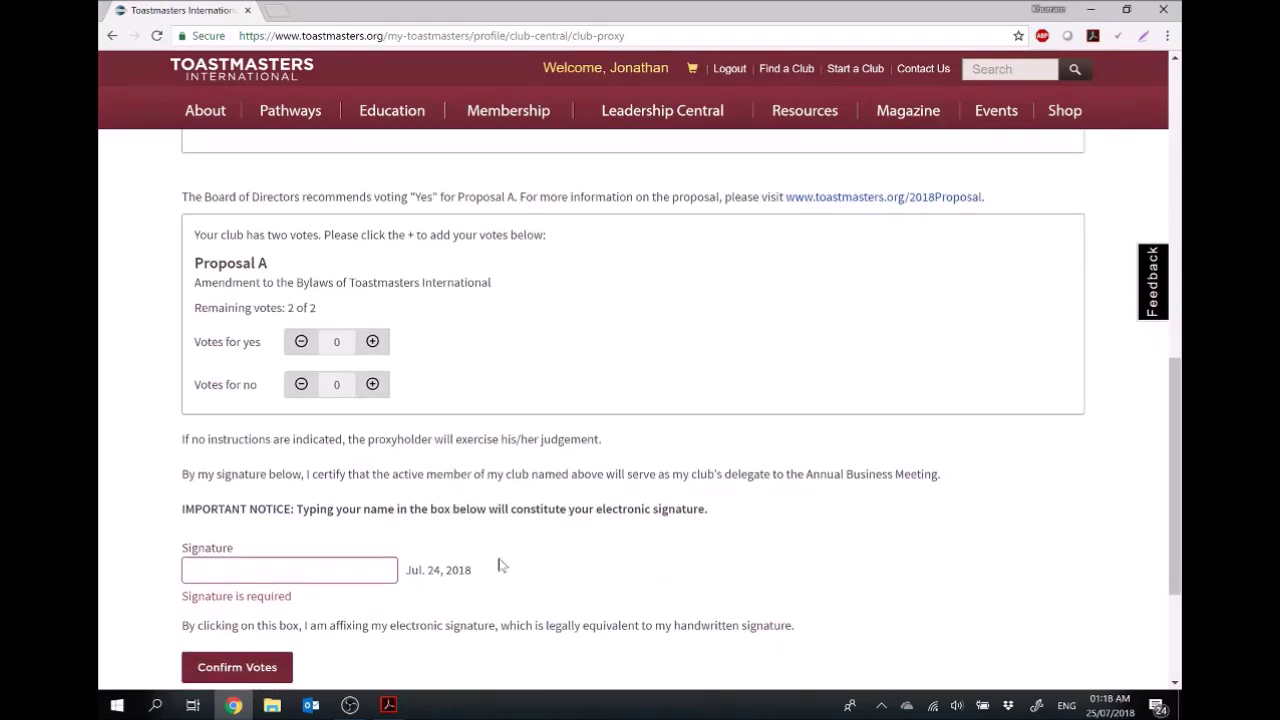
scroll(710, 508, "up", 10)
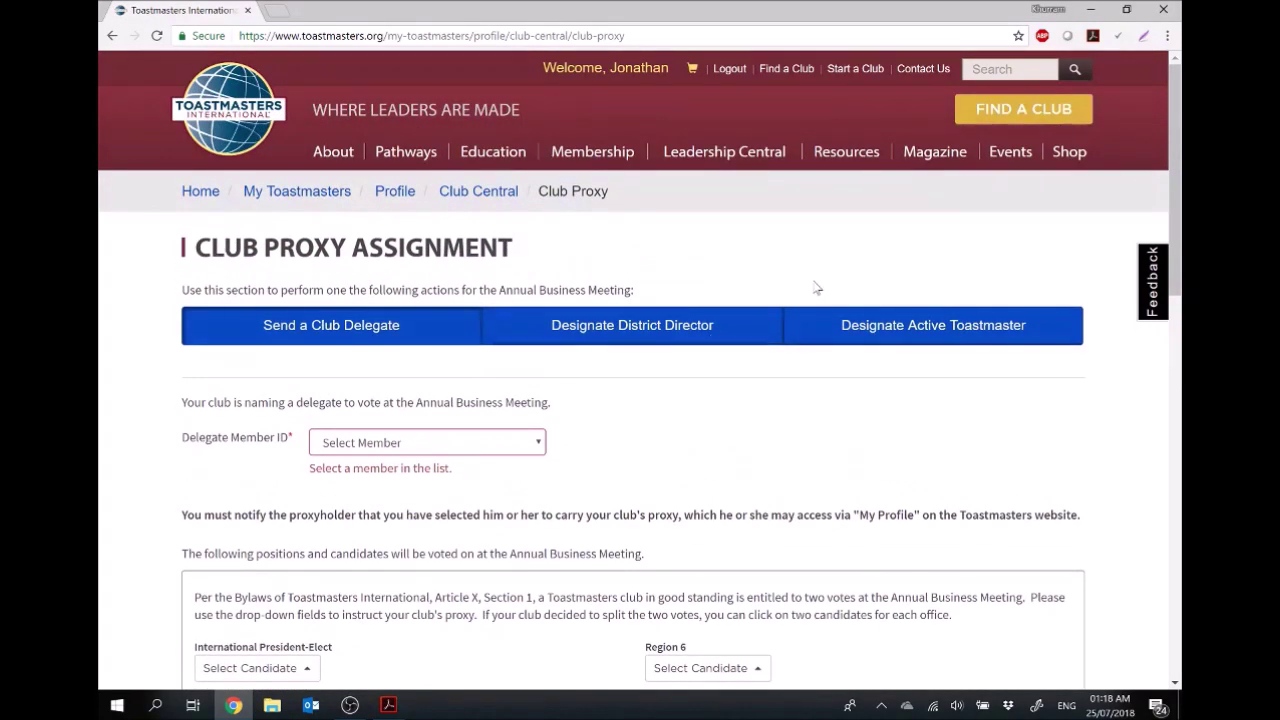
Show the Designate District Director form and scroll down through it.
left_click(690, 327)
scroll(658, 322, "down", 1)
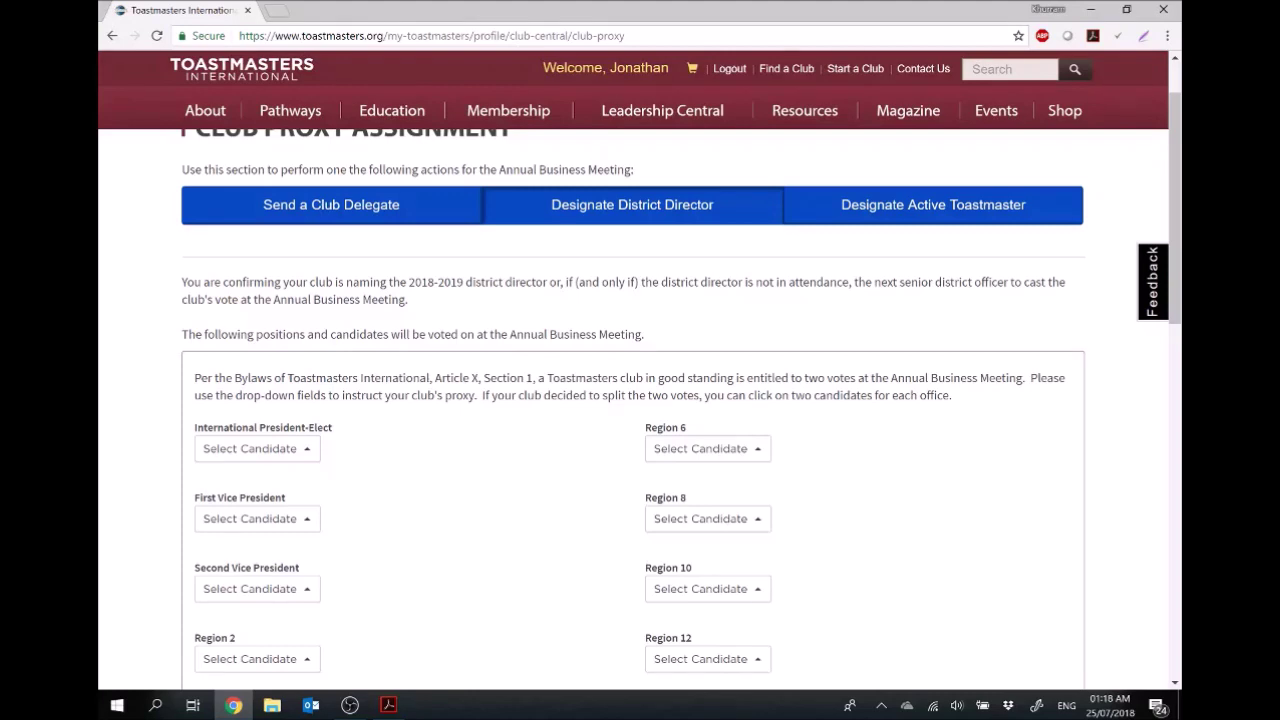
scroll(577, 370, "down", 2)
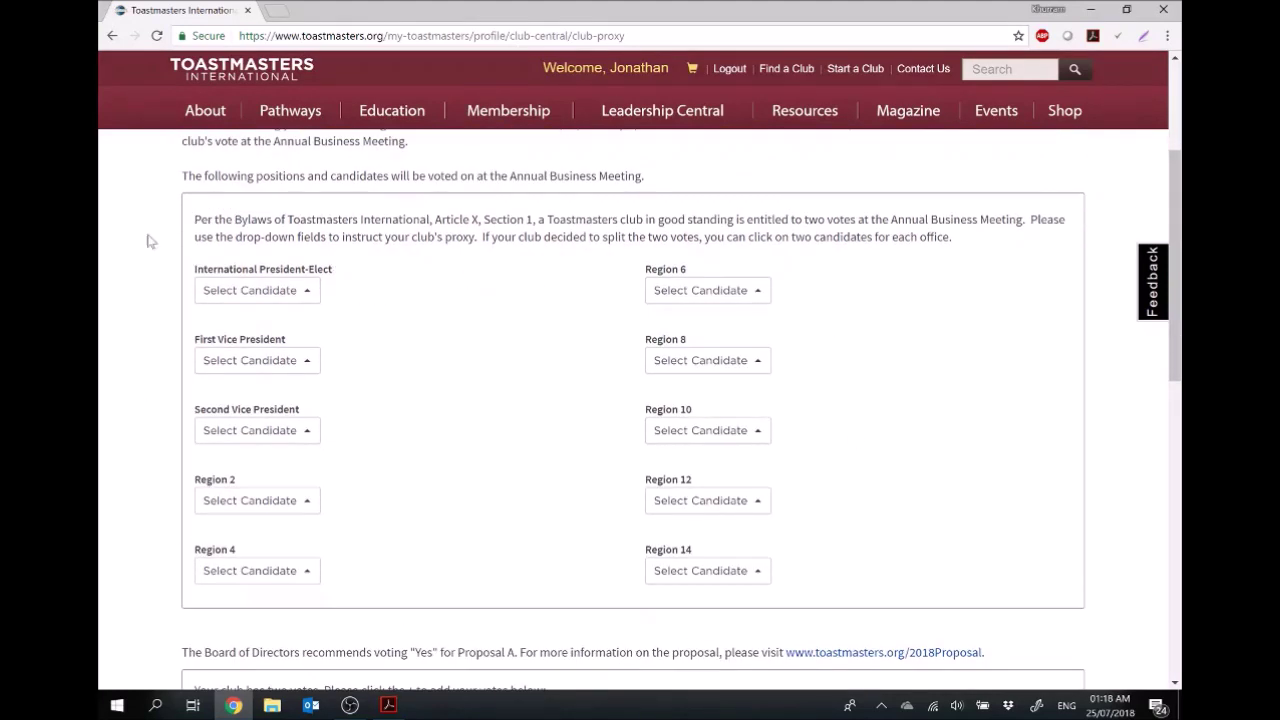
scroll(514, 455, "down", 2)
scroll(400, 410, "down", 2)
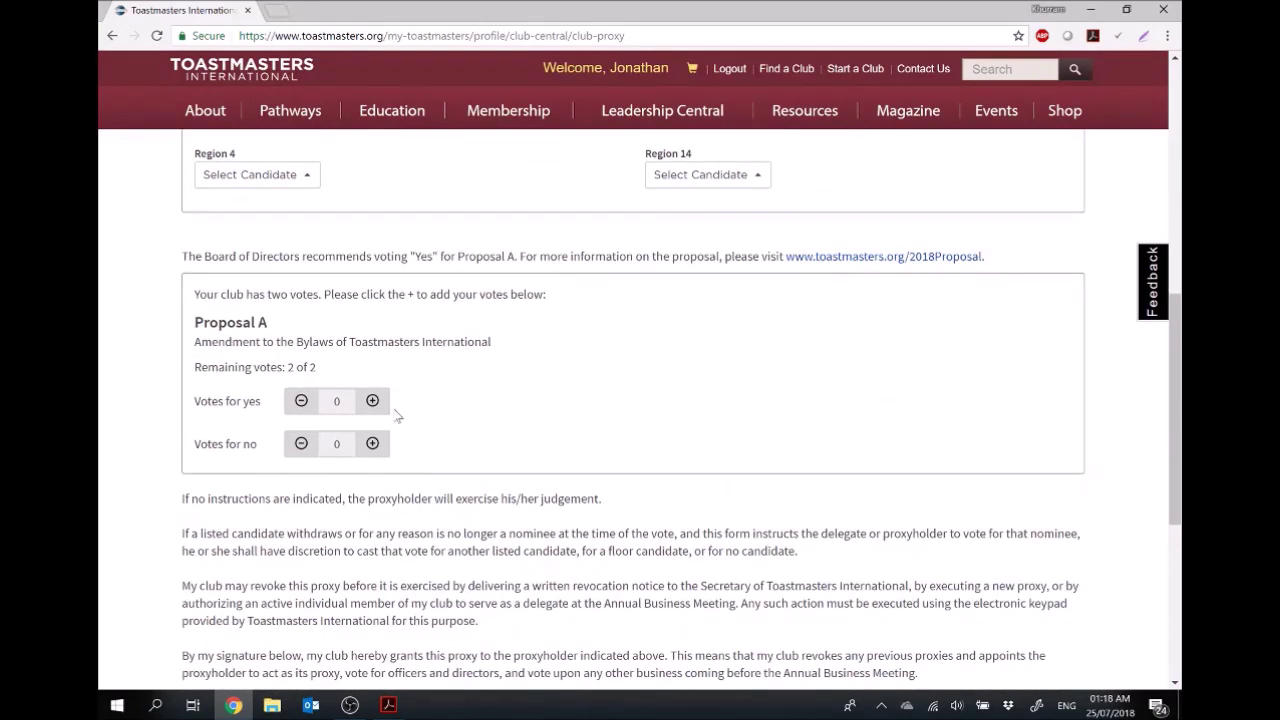
scroll(403, 411, "down", 2)
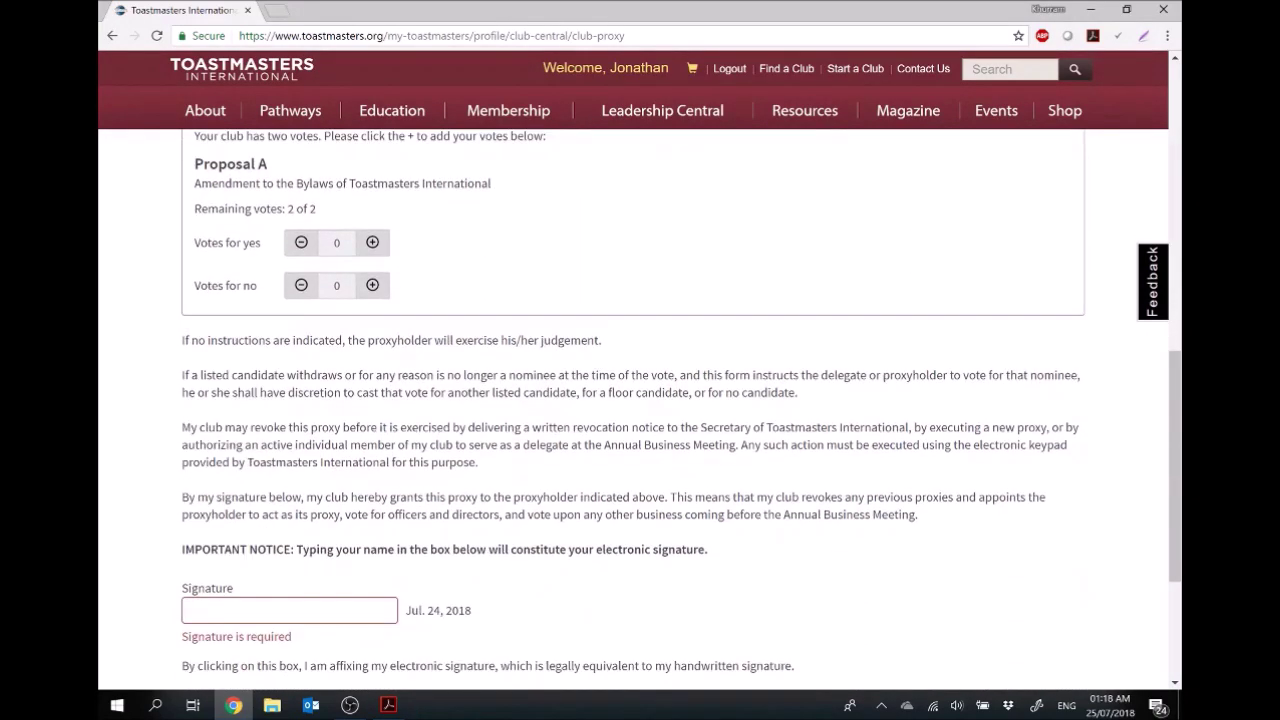
scroll(664, 574, "down", 2)
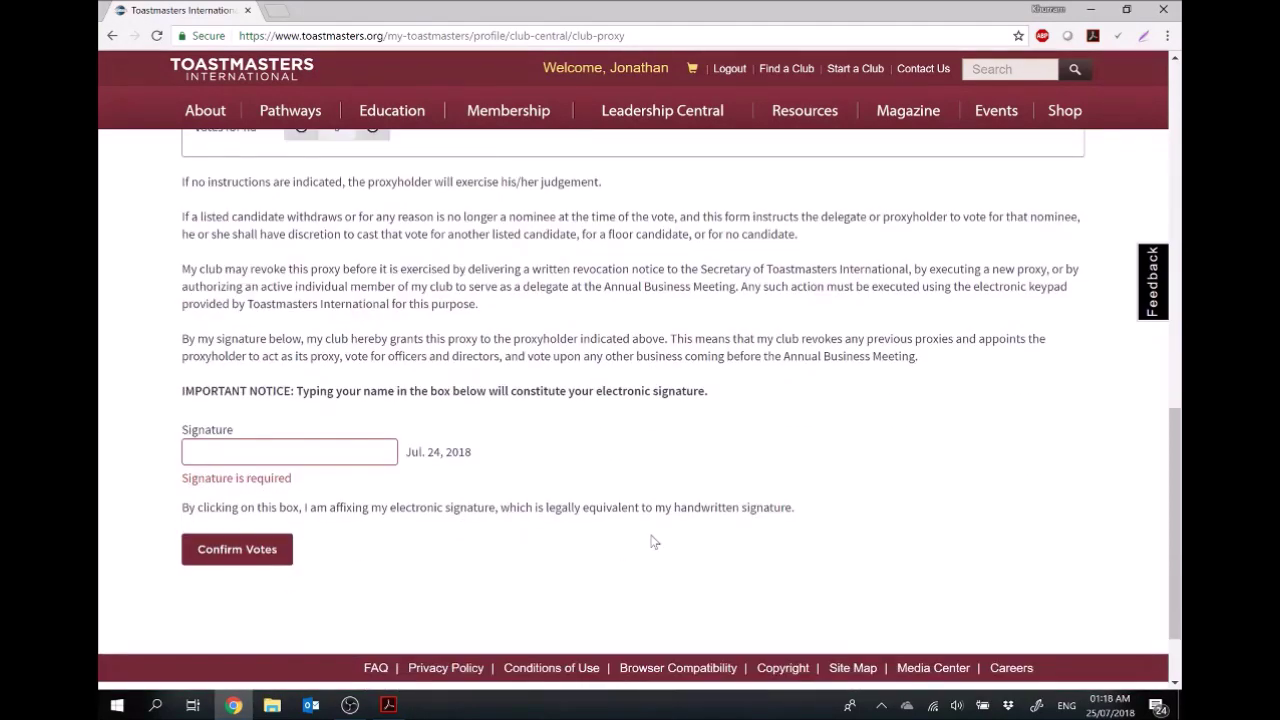
Scroll back to the top and switch to the Designate Active Toastmaster form.
scroll(651, 538, "up", 7)
scroll(655, 540, "up", 3)
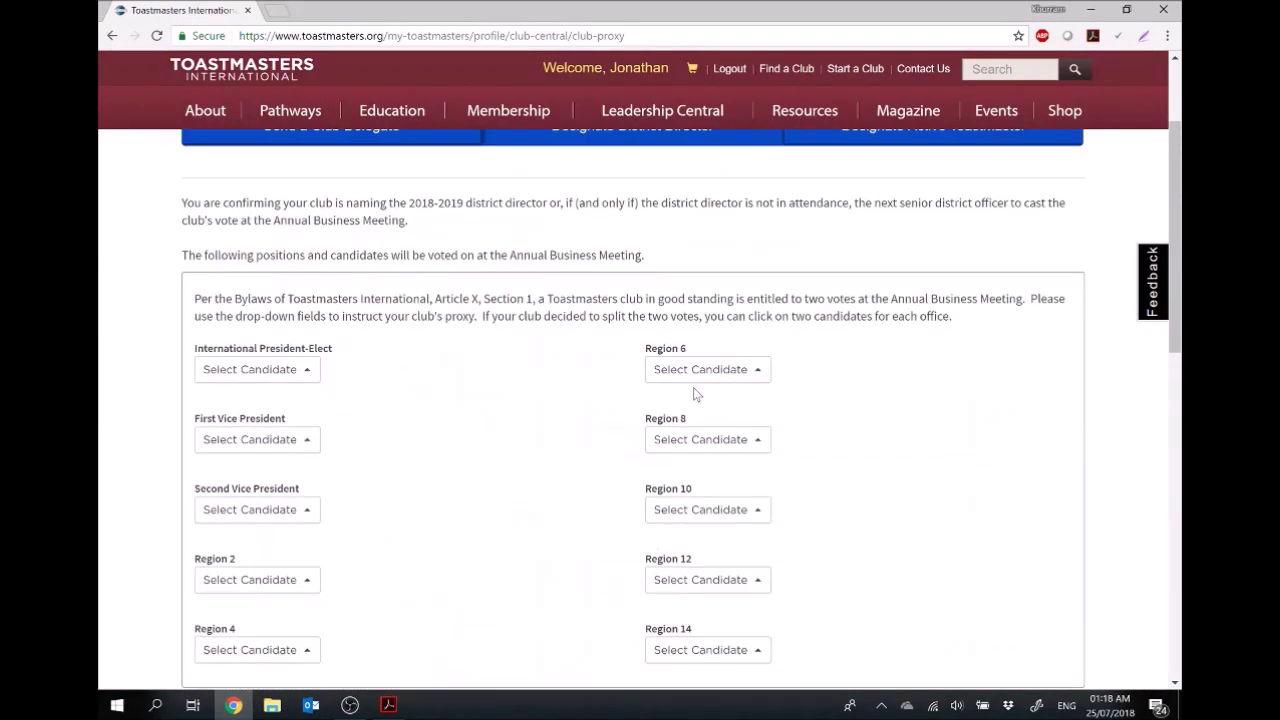
scroll(589, 424, "up", 3)
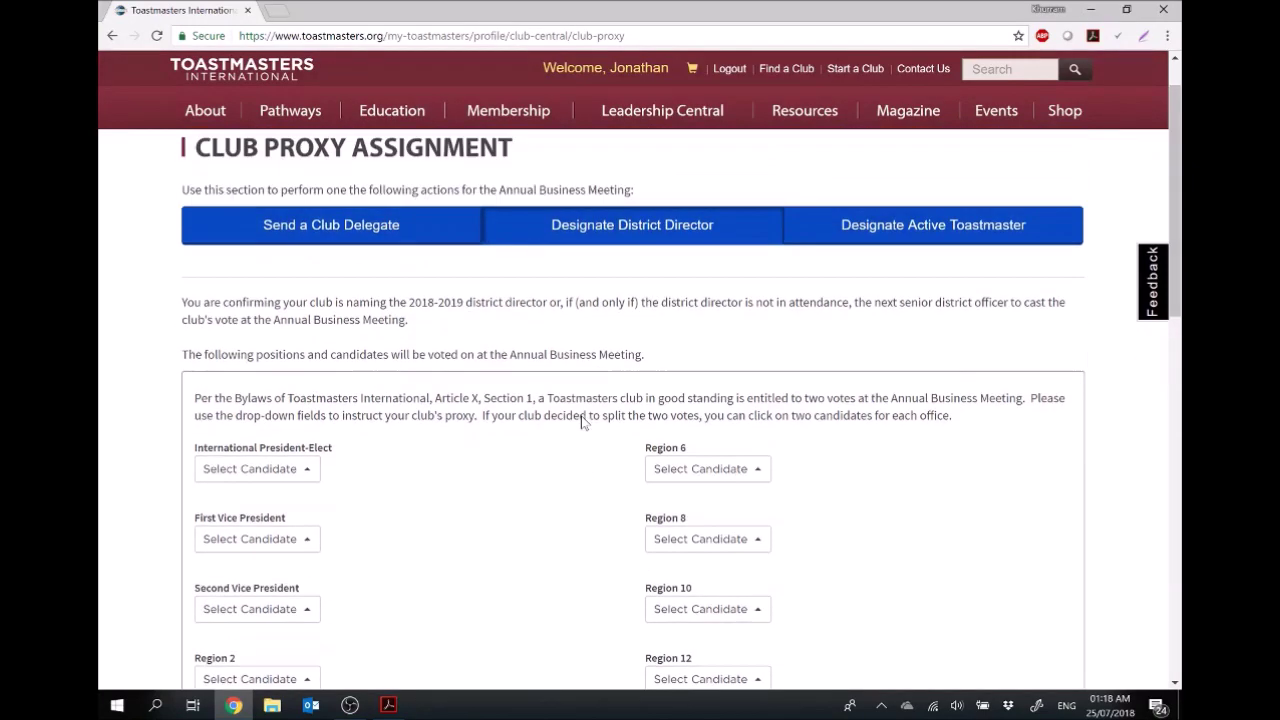
left_click(869, 332)
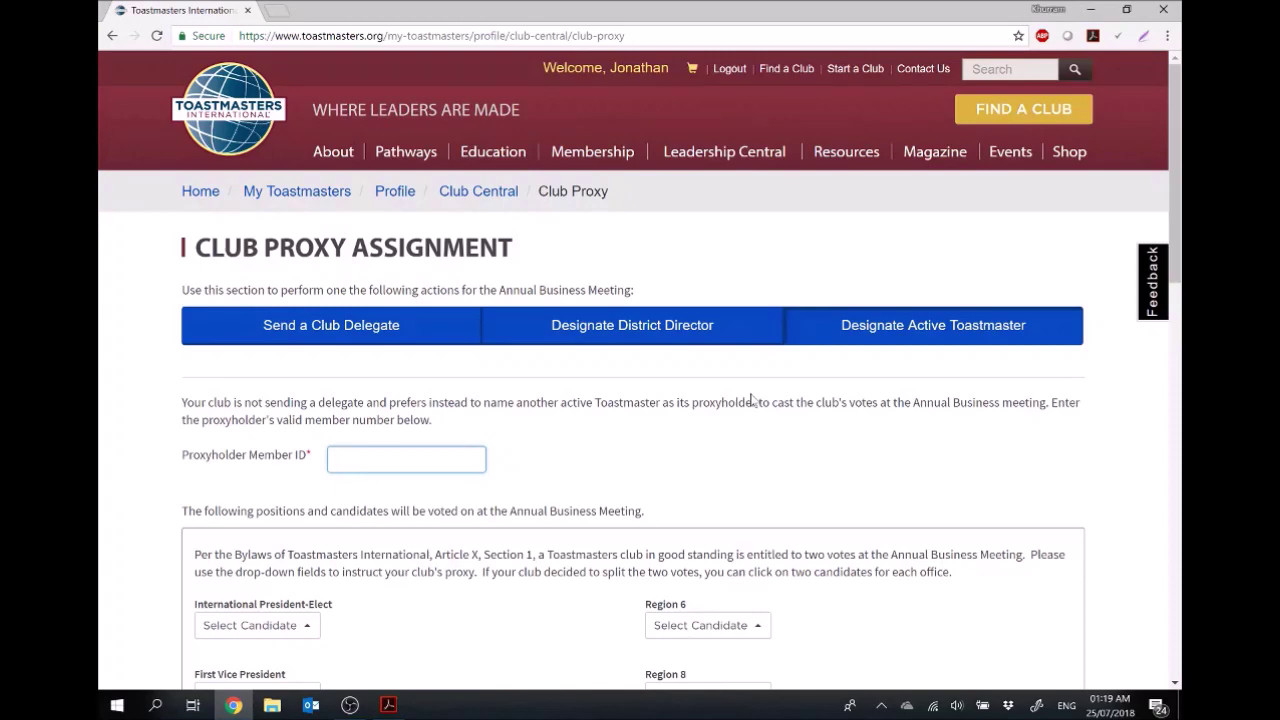
Review the Proxyholder Member ID field and scroll to Confirm Votes and back.
scroll(752, 400, "down", 2)
left_click_drag(313, 256, 181, 256)
left_click(333, 343)
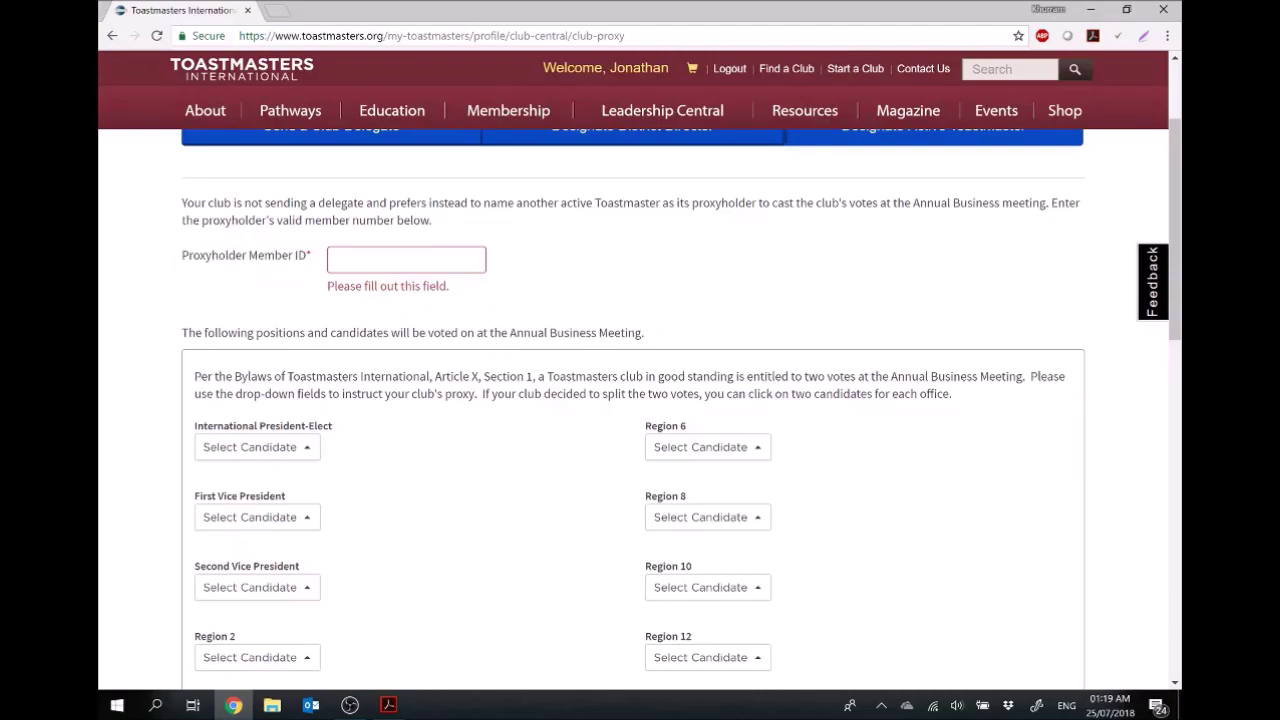
scroll(485, 403, "down", 5)
scroll(480, 402, "down", 4)
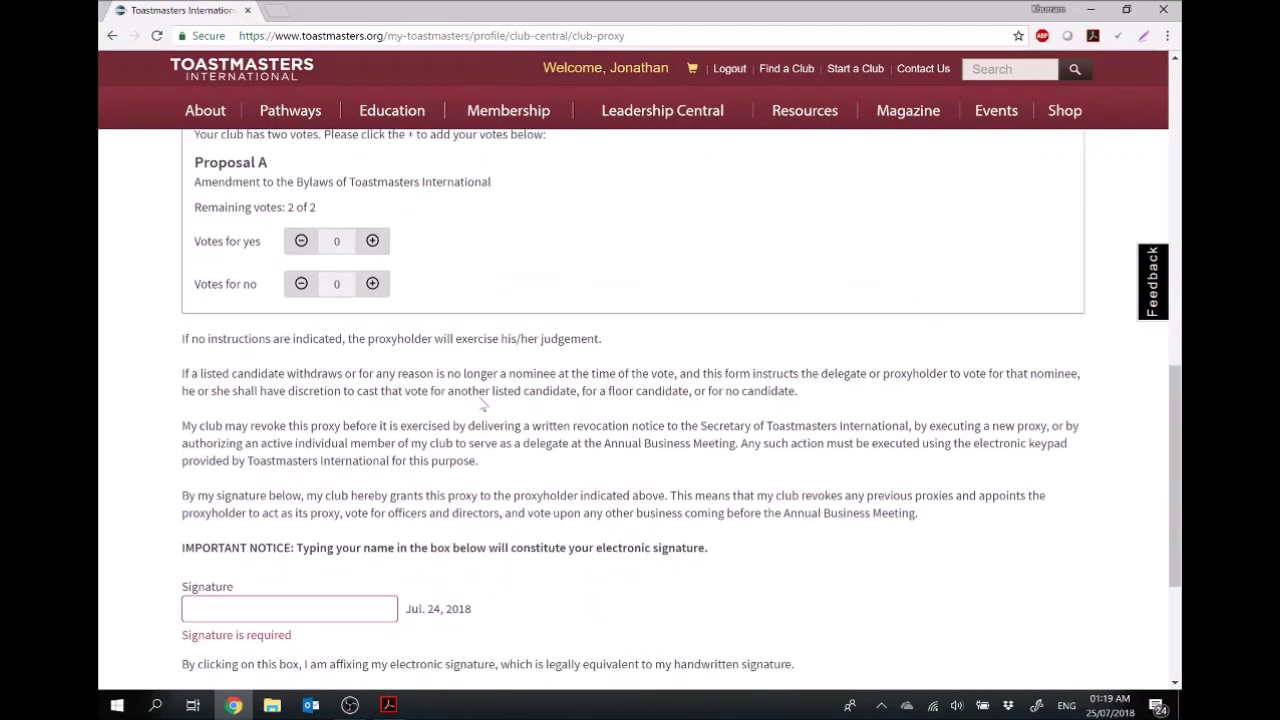
scroll(645, 440, "up", 2)
scroll(645, 440, "up", 7)
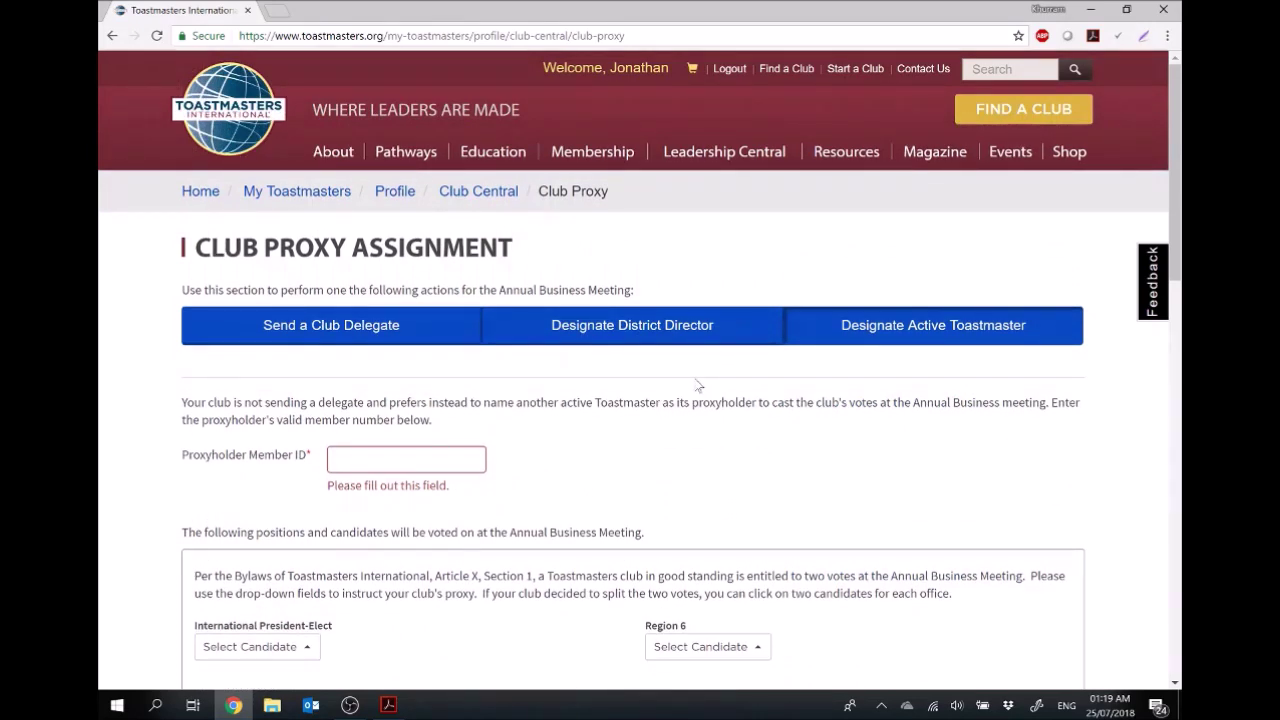
Reopen the Designate District Director form and scroll to its signature section and back.
left_click(670, 336)
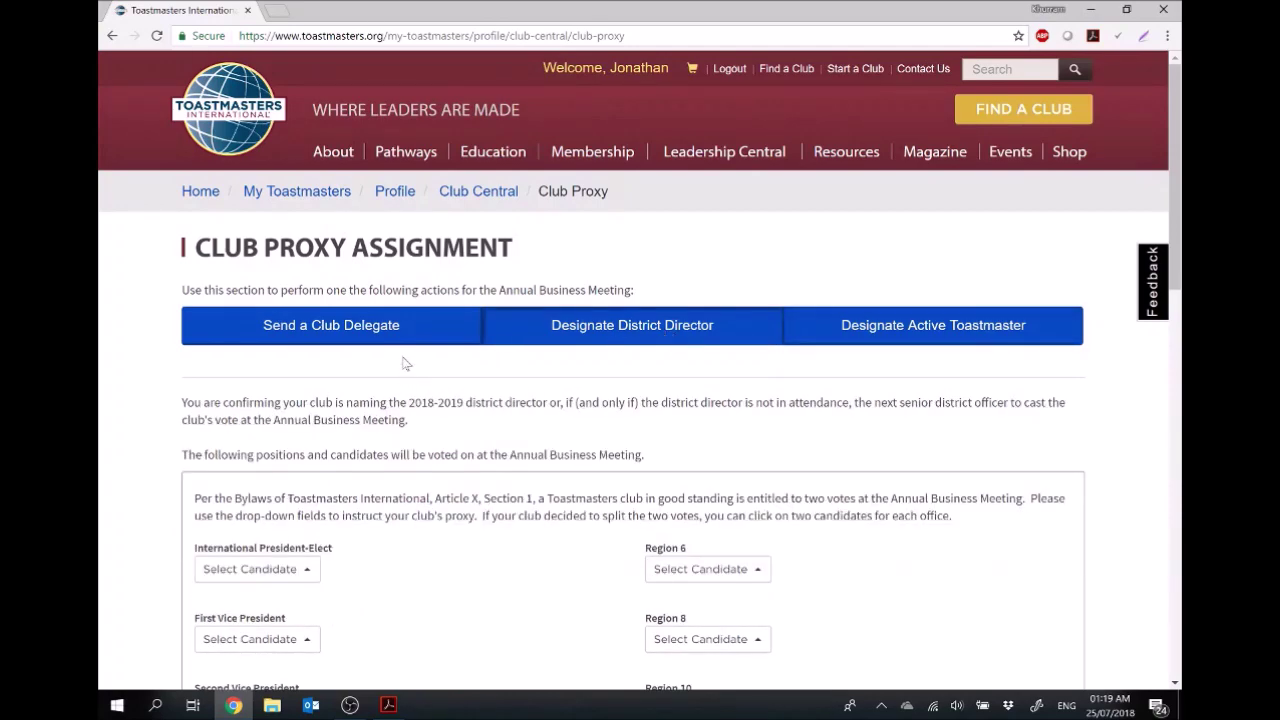
scroll(167, 420, "down", 6)
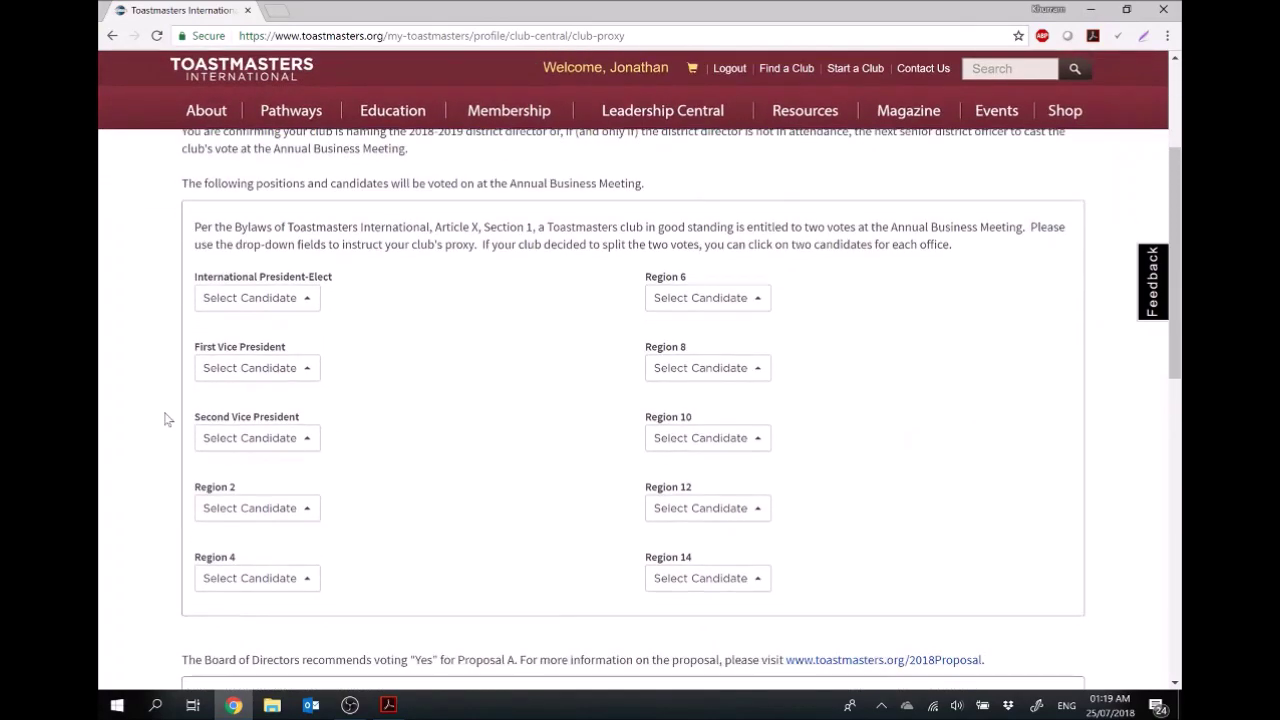
scroll(167, 420, "down", 4)
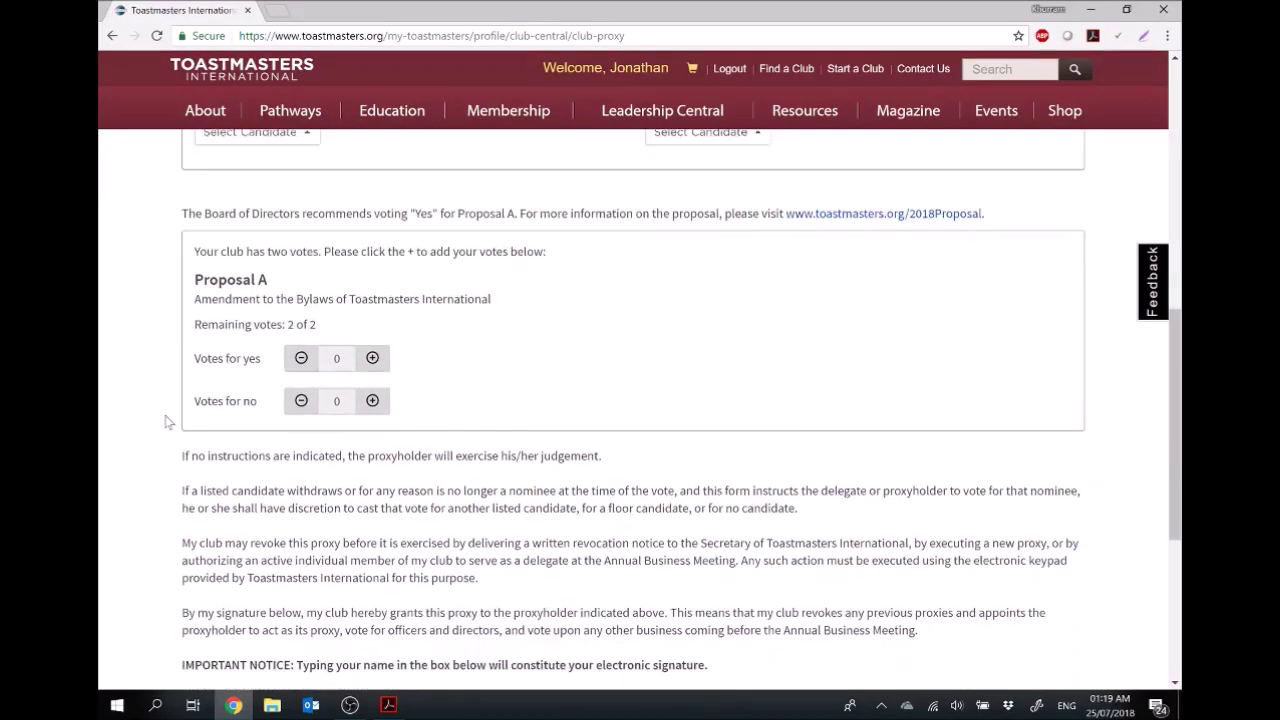
scroll(167, 422, "up", 9)
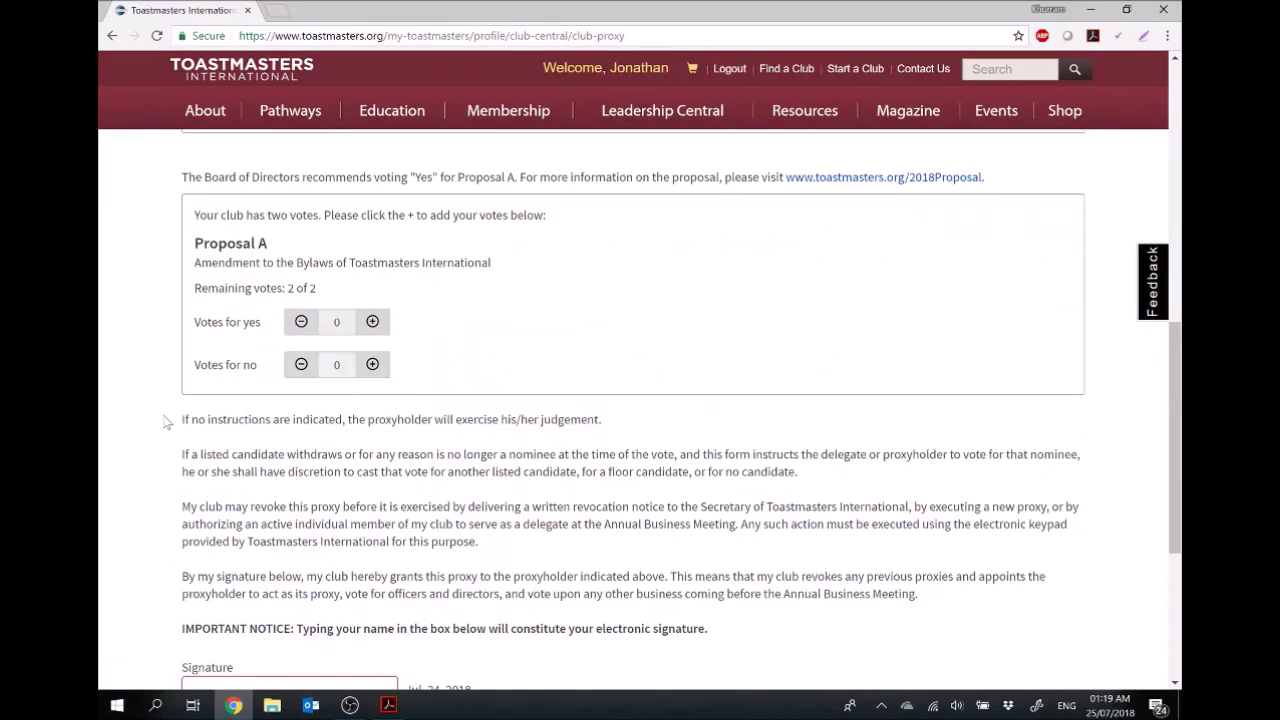
scroll(167, 422, "up", 2)
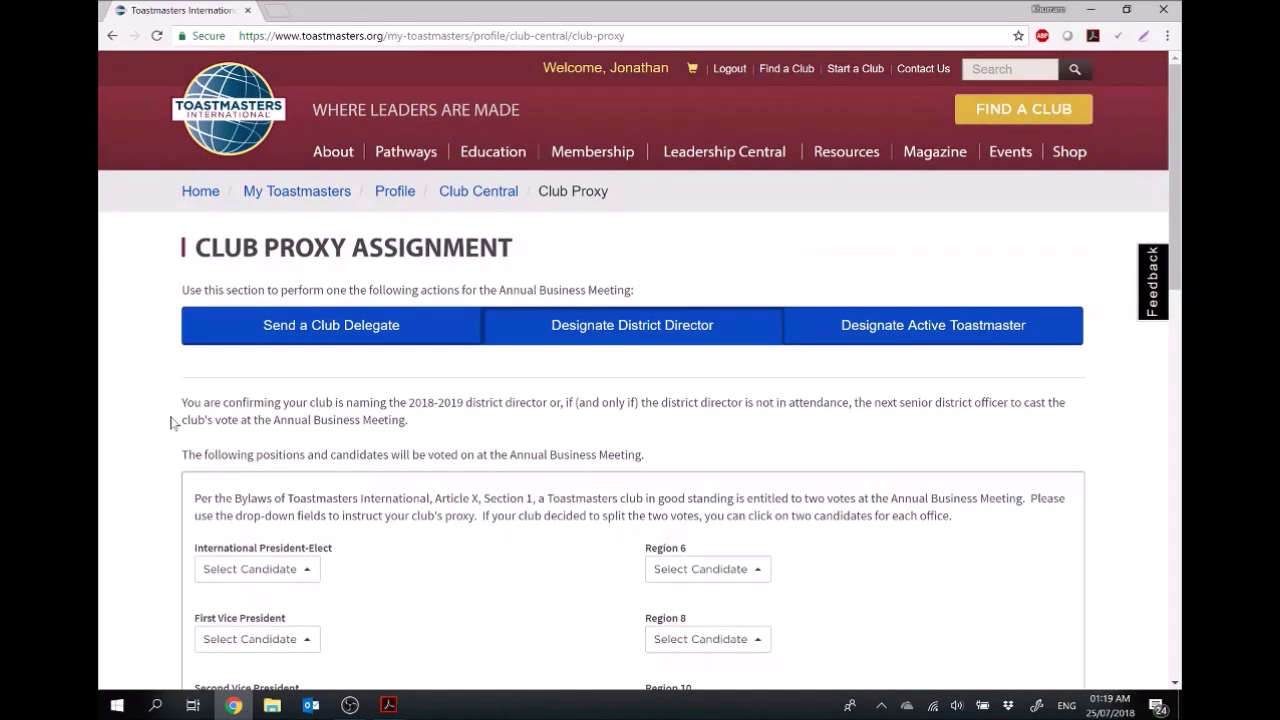